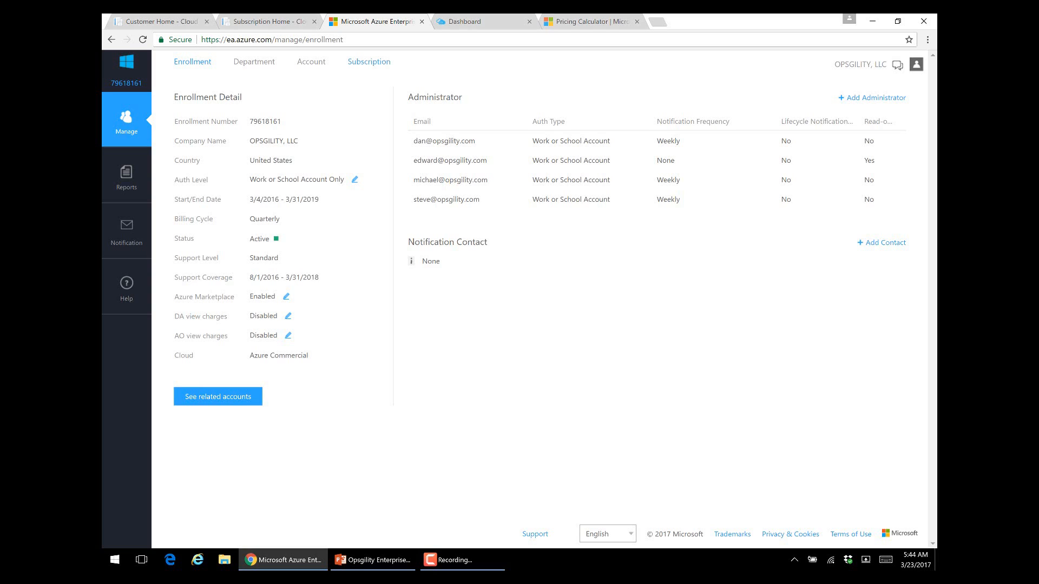
- Review the enrollment's department, account and subscription lists in turn
click(254, 61)
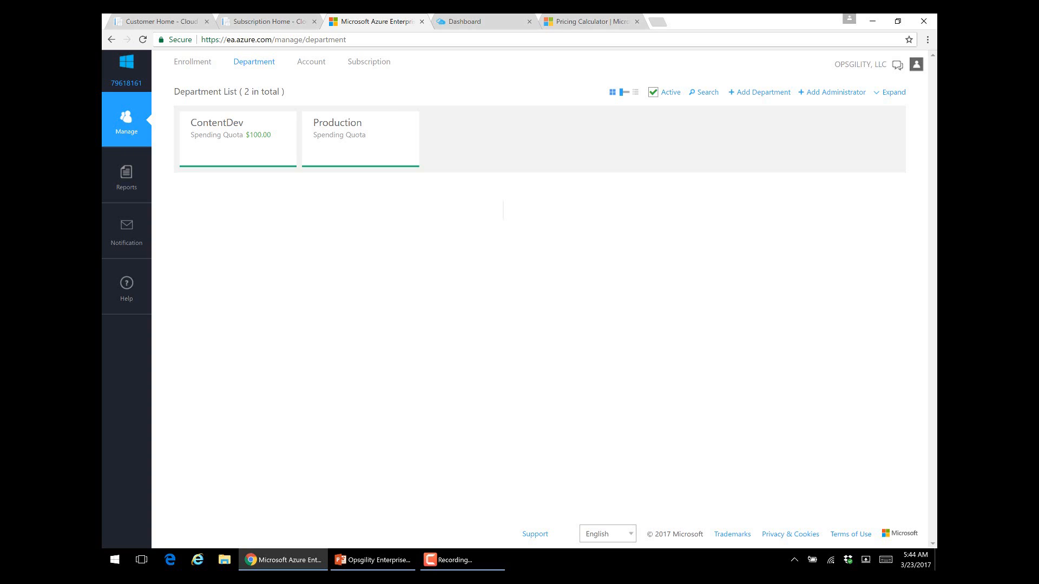
click(311, 62)
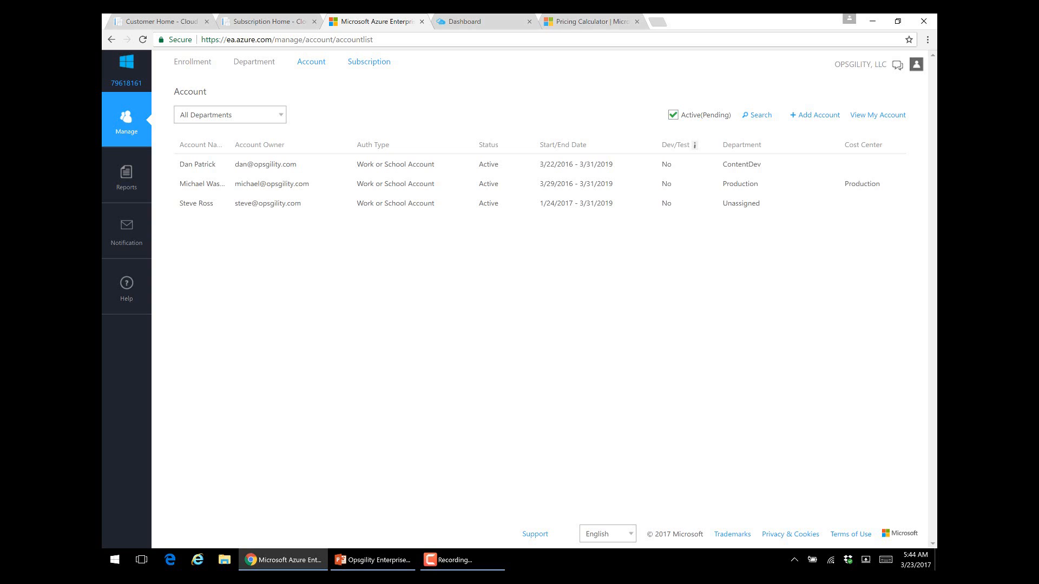
click(369, 62)
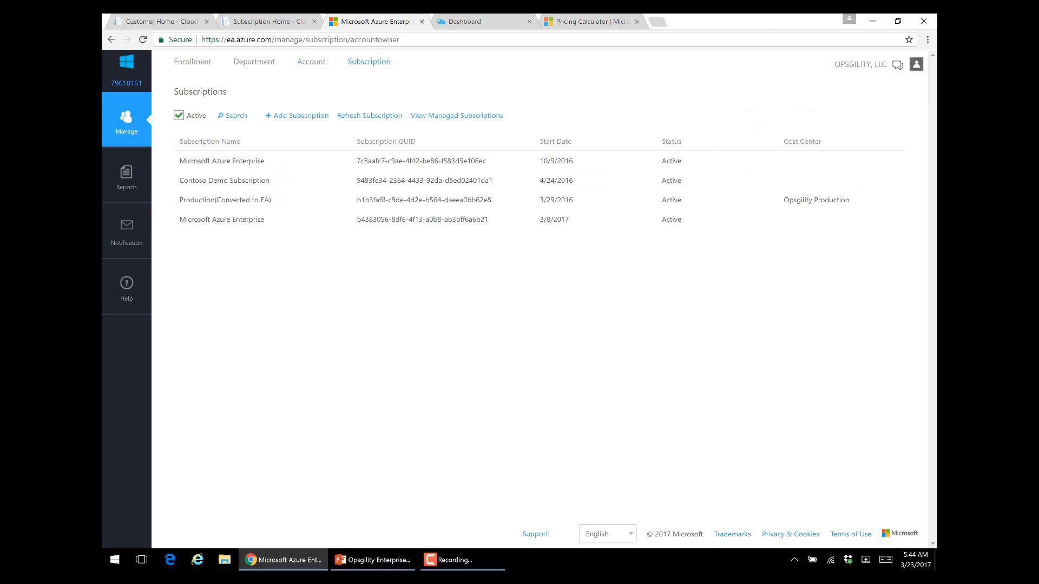
- Start adding a subscription to the enrollment and choose the Microsoft Azure Enterprise offer
click(297, 116)
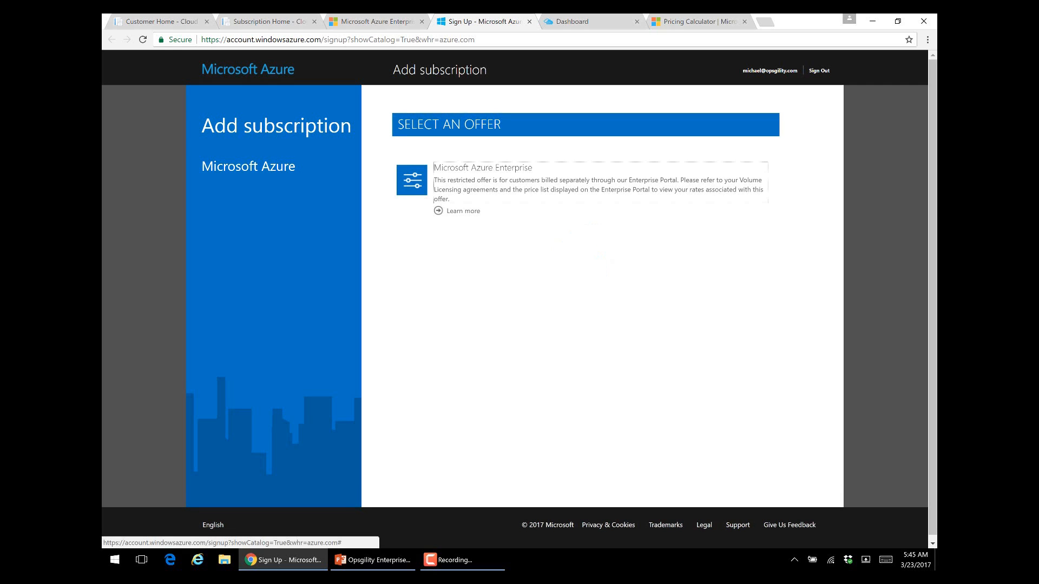
click(581, 185)
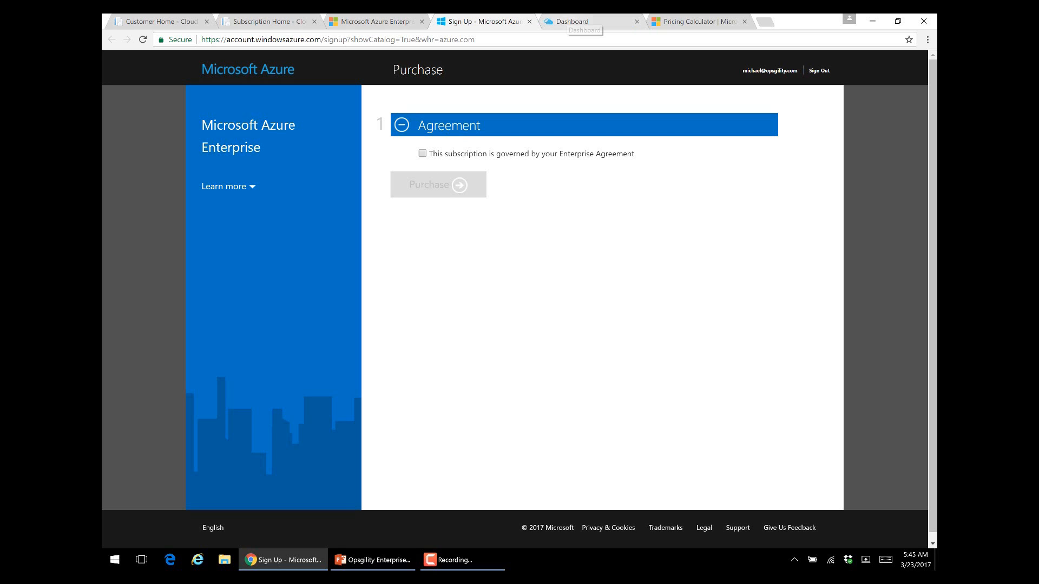
- Switch to the Azure portal and start creating an ExpressRoute circuit from the Networking marketplace category
click(574, 21)
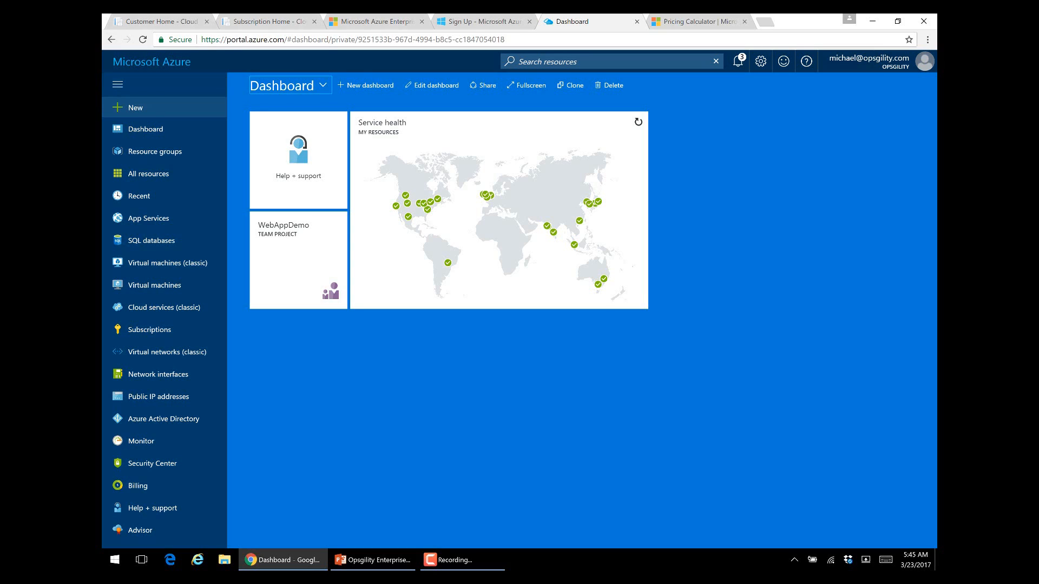
click(135, 107)
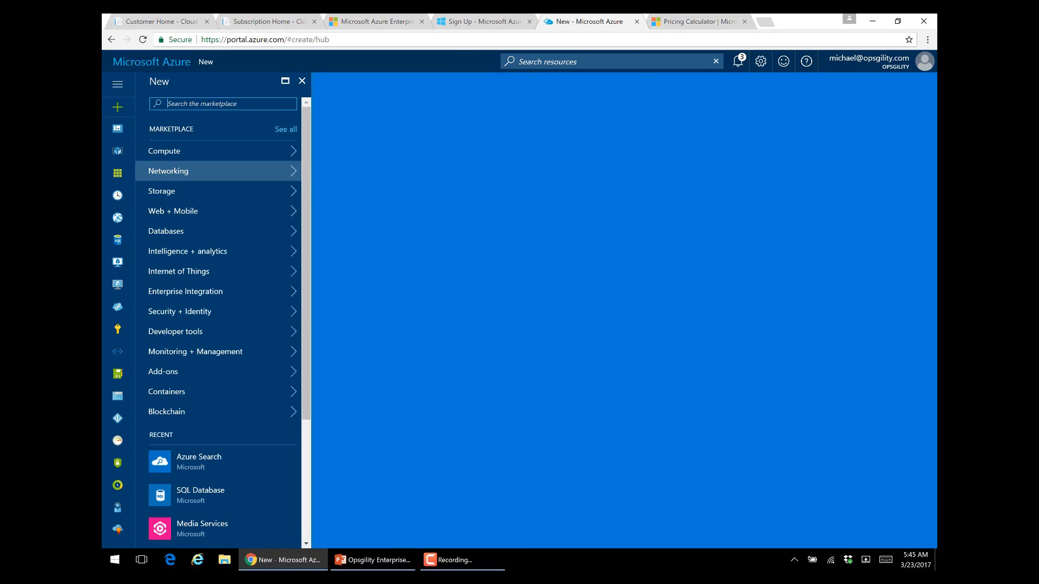
click(216, 171)
scroll(395, 263, down, 2)
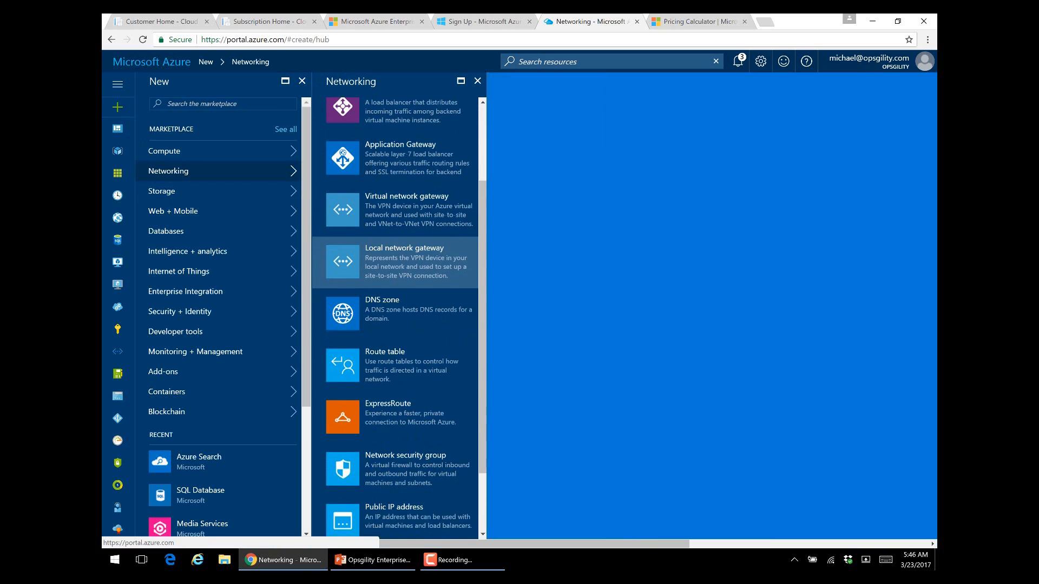
click(395, 416)
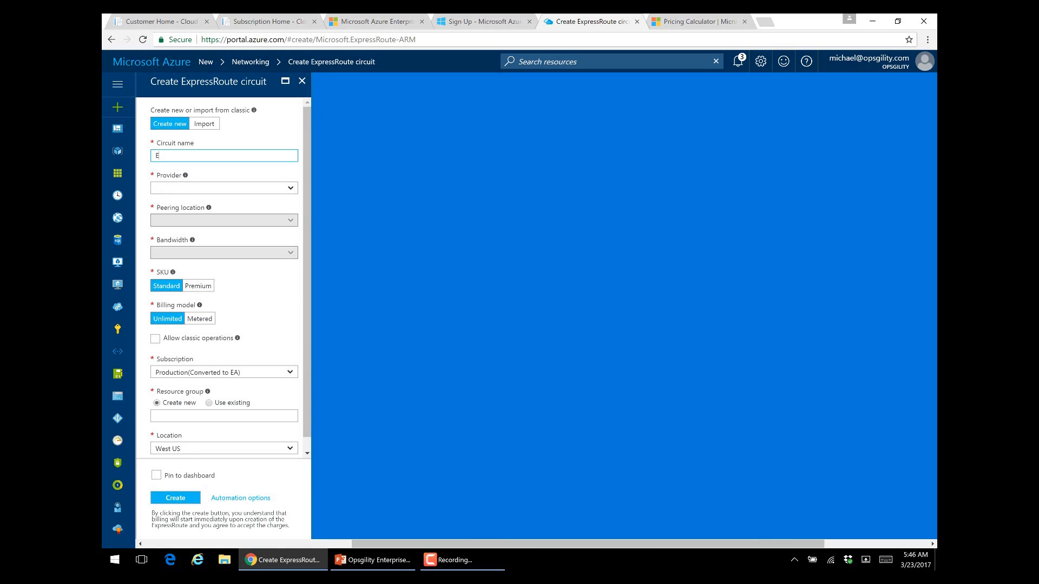
- Name the ExpressRoute circuit ErName and choose AT&T Netbond as its provider
key(BackSpace)
text(Name)
click(224, 189)
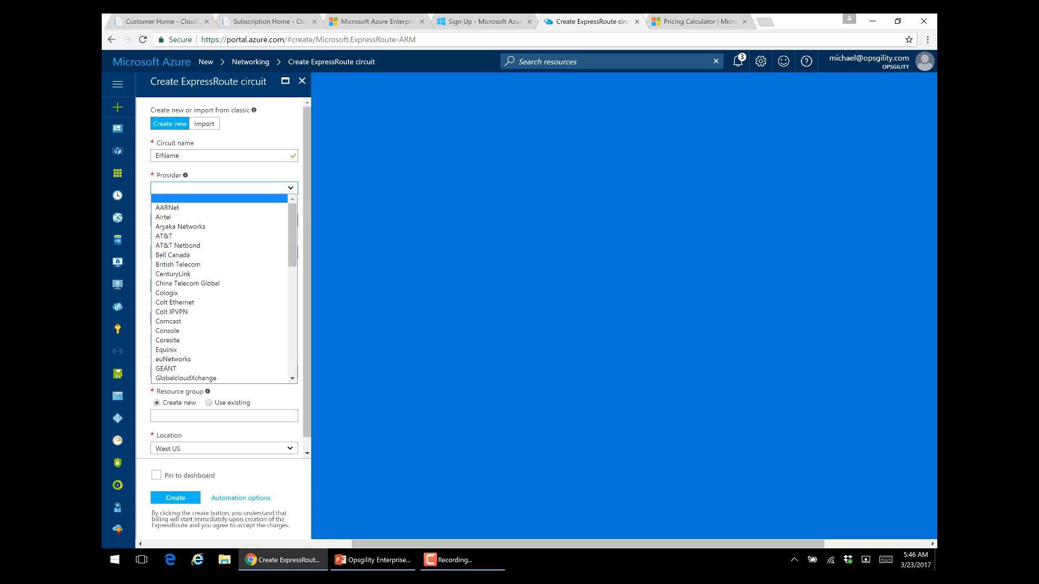
click(184, 245)
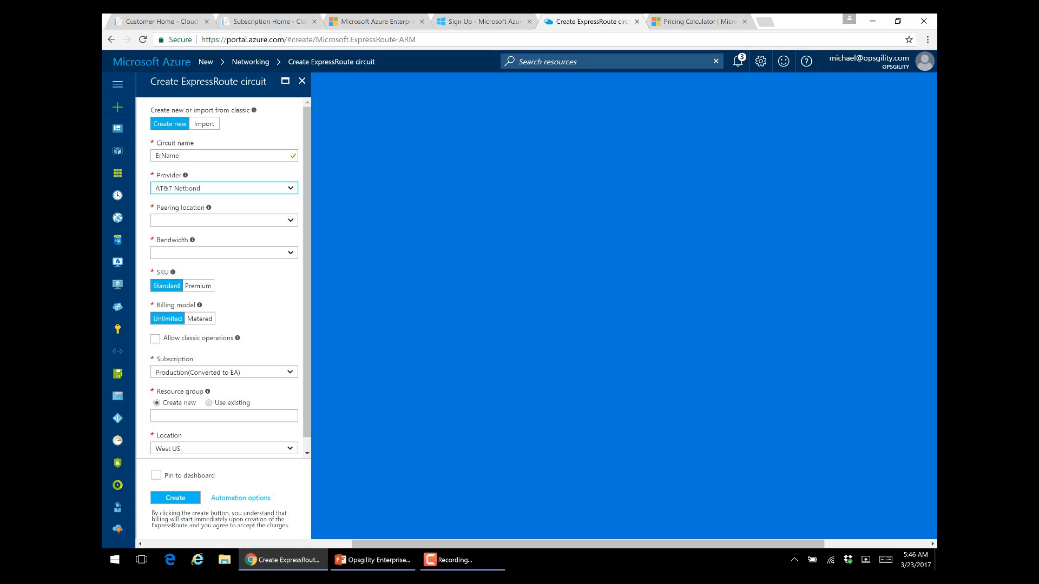
- Set the circuit's peering location to Dallas and its bandwidth to 10Gbps
click(224, 220)
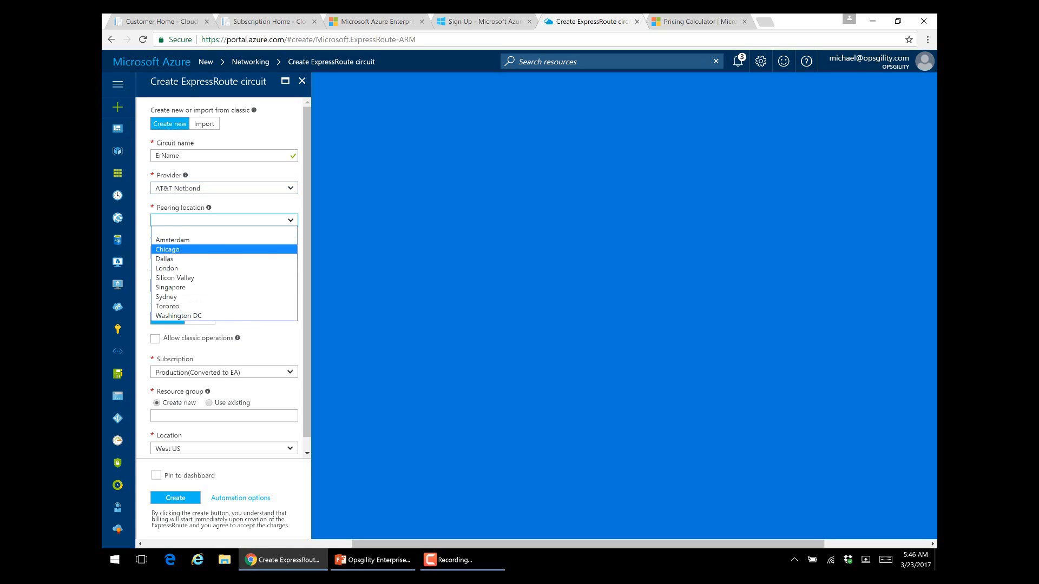
key(Return)
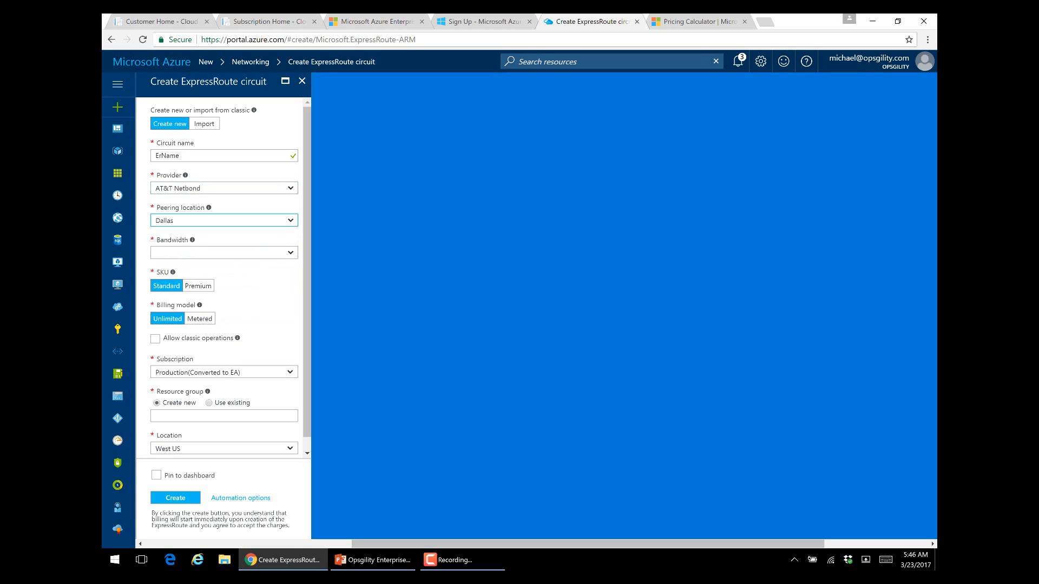
click(224, 253)
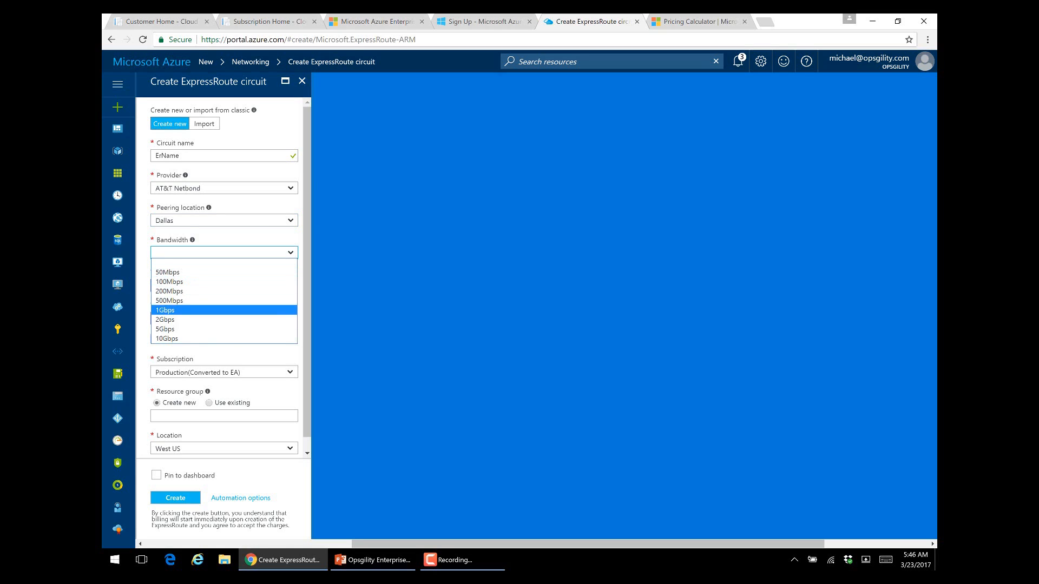
key(Down)
key(Return)
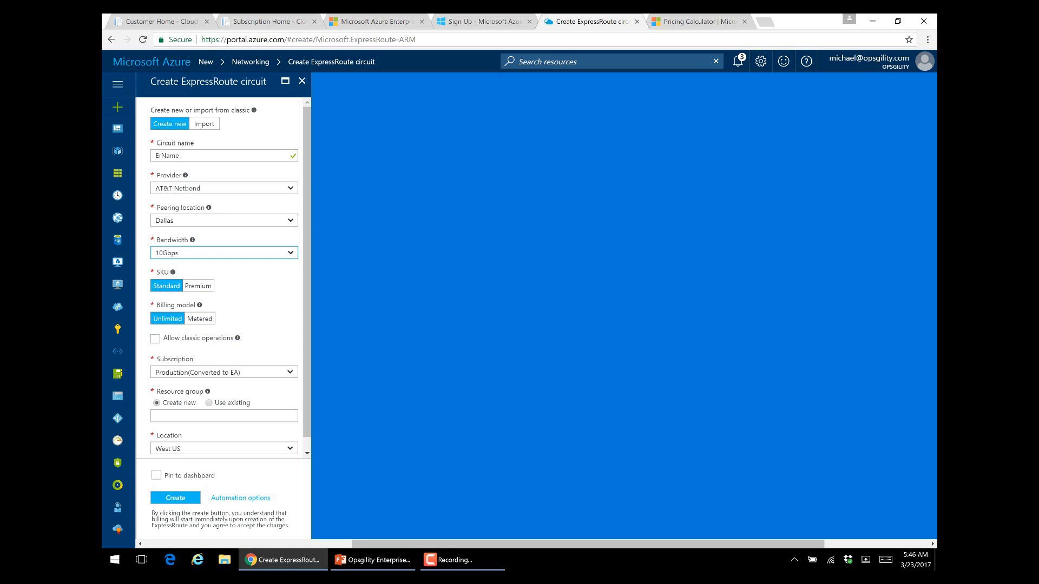
- Set the circuit's SKU to Premium and enter ErRG as its new resource group
click(198, 286)
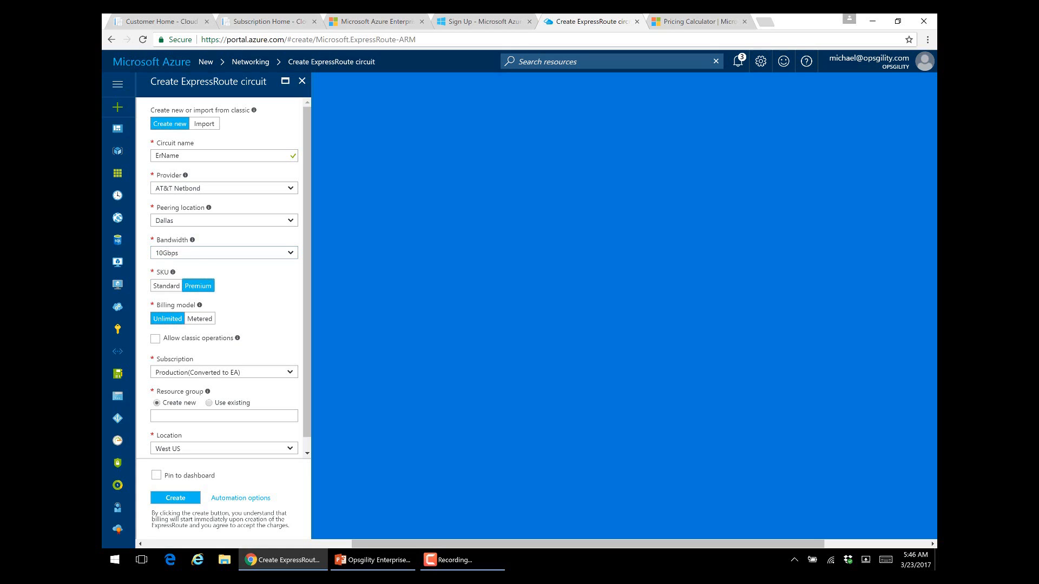
click(224, 416)
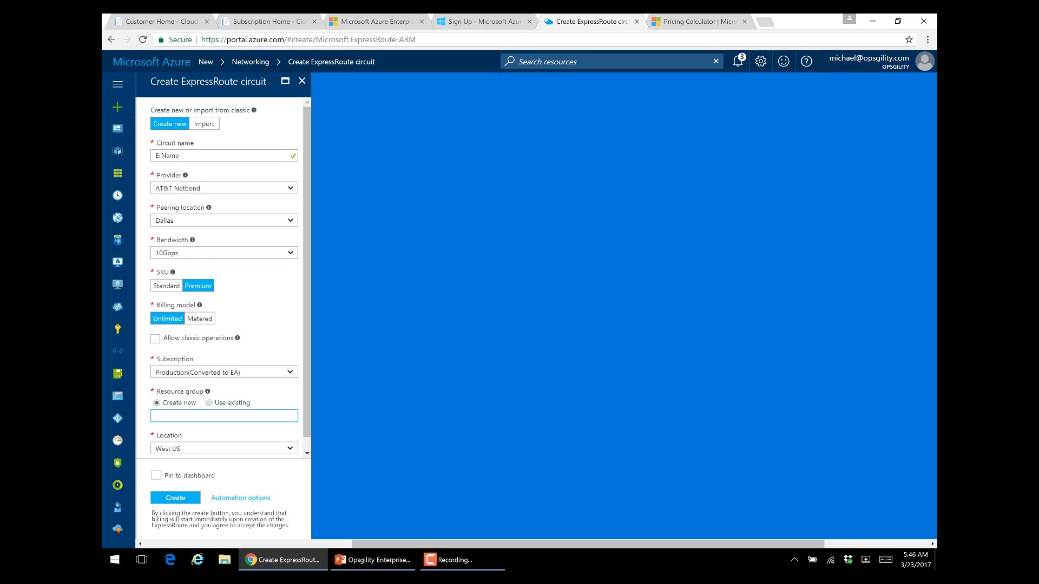
text(ErRG)
- Check the monthly cost of the ExpressRoute configuration in the Azure pricing calculator and highlight it
click(697, 22)
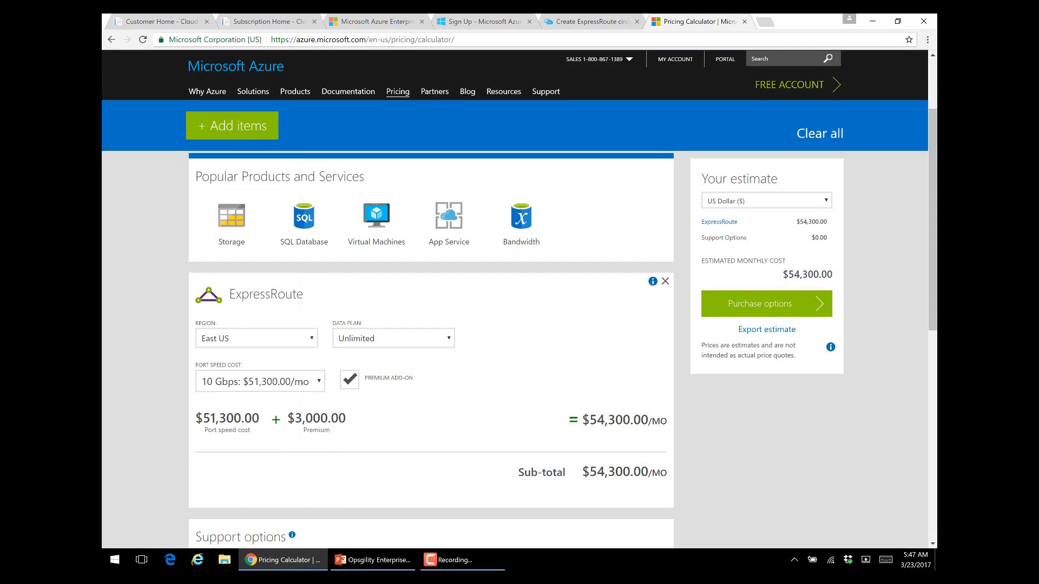
scroll(522, 222, down, 1)
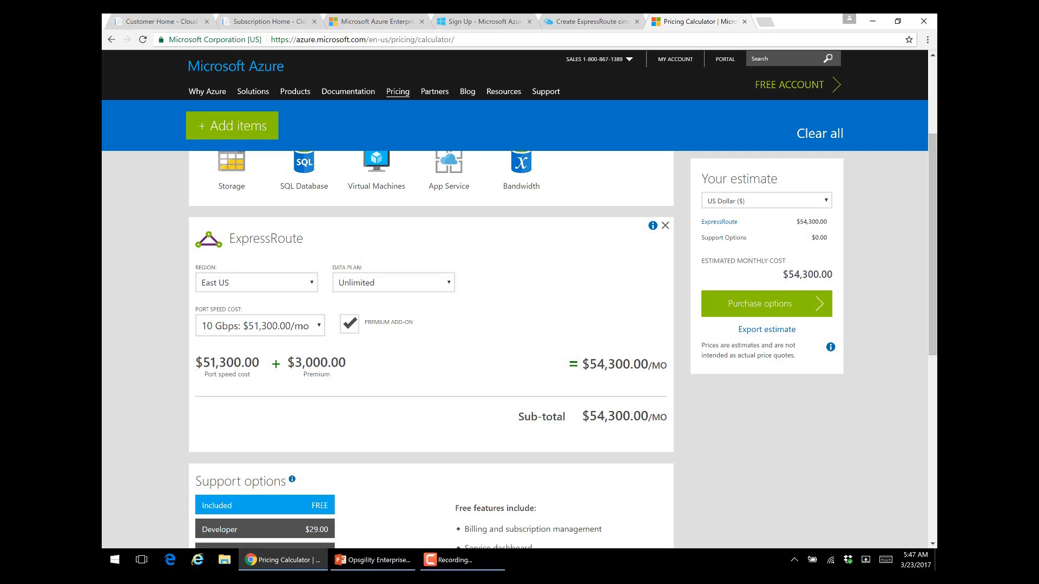
drag(667, 364, 581, 364)
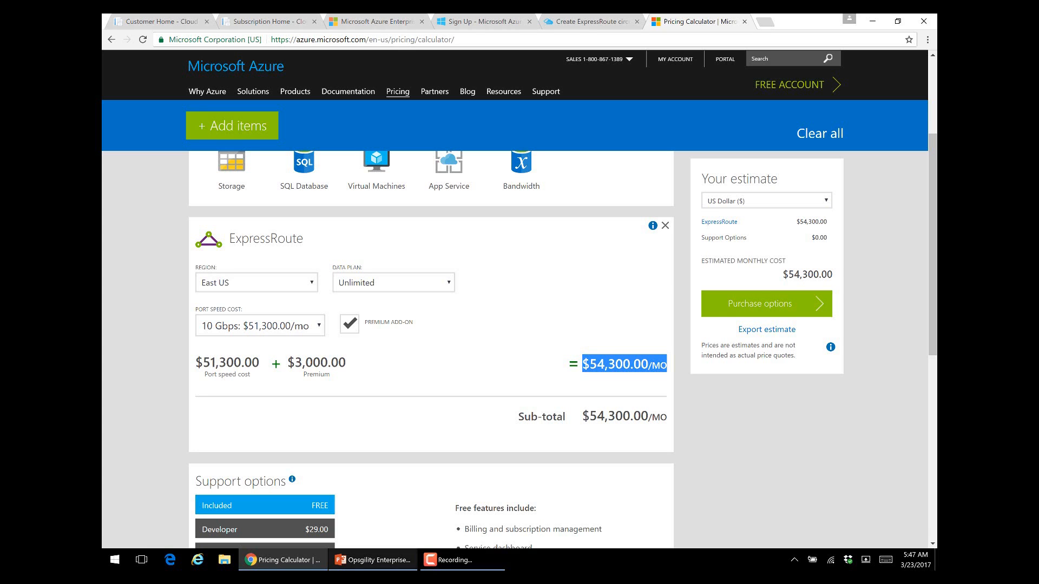
- Switch to the PowerPoint presentation and start the slide show from the current Demonstration slide
click(373, 560)
click(157, 68)
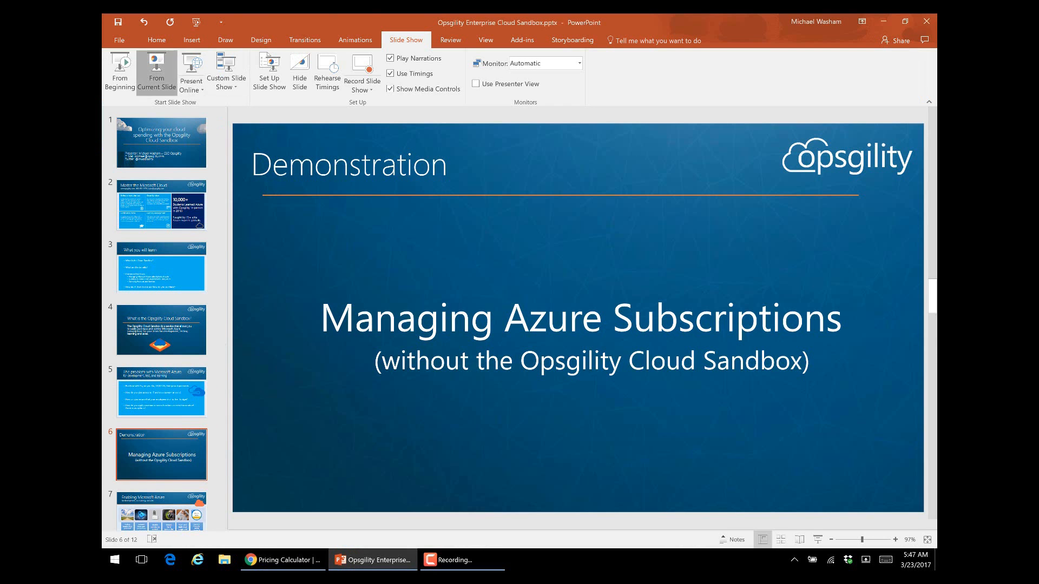
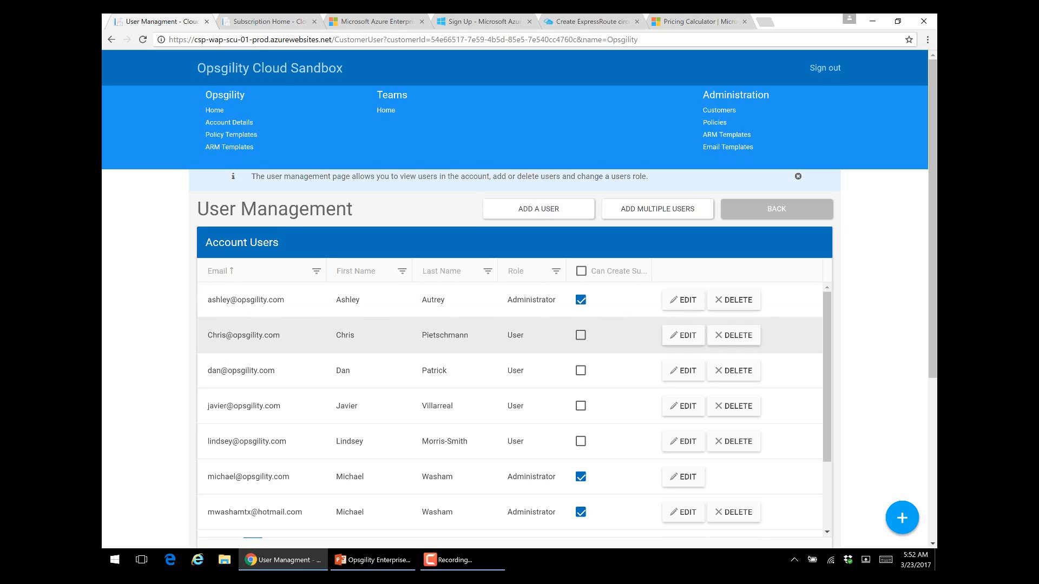
- Look through the account users in Opsgility Cloud Sandbox and return to the customer home page
scroll(510, 407, down, 2)
scroll(510, 408, up, 2)
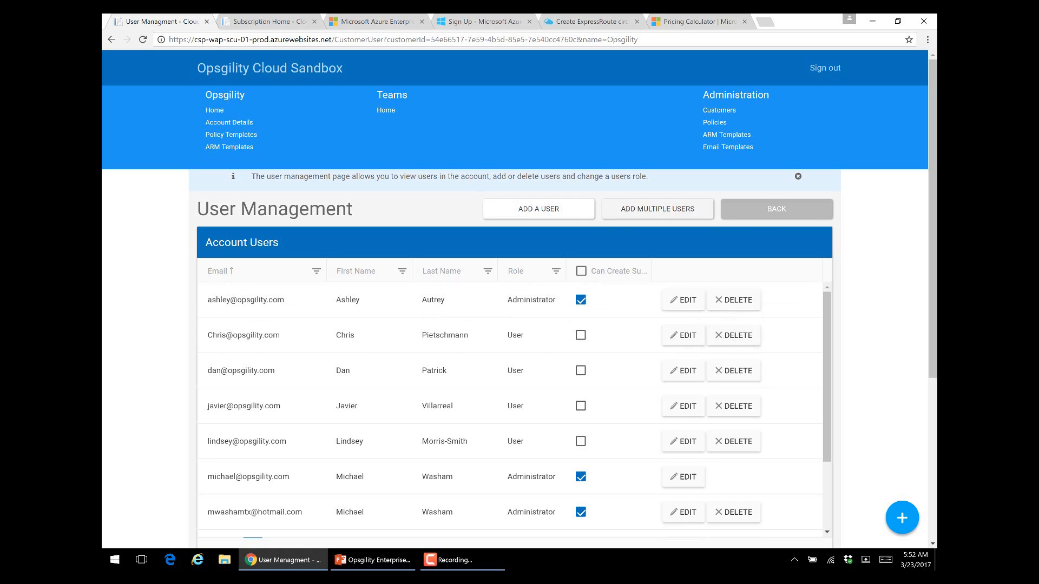
click(777, 208)
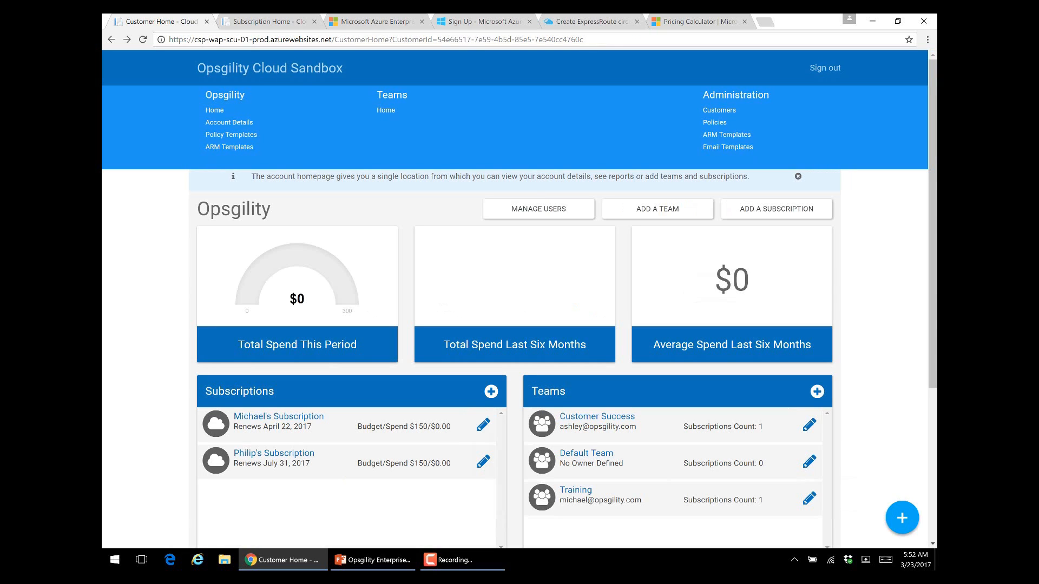
- Open the Training team, review its members and subscriptions, and return to the customer home page
scroll(514, 303, down, 3)
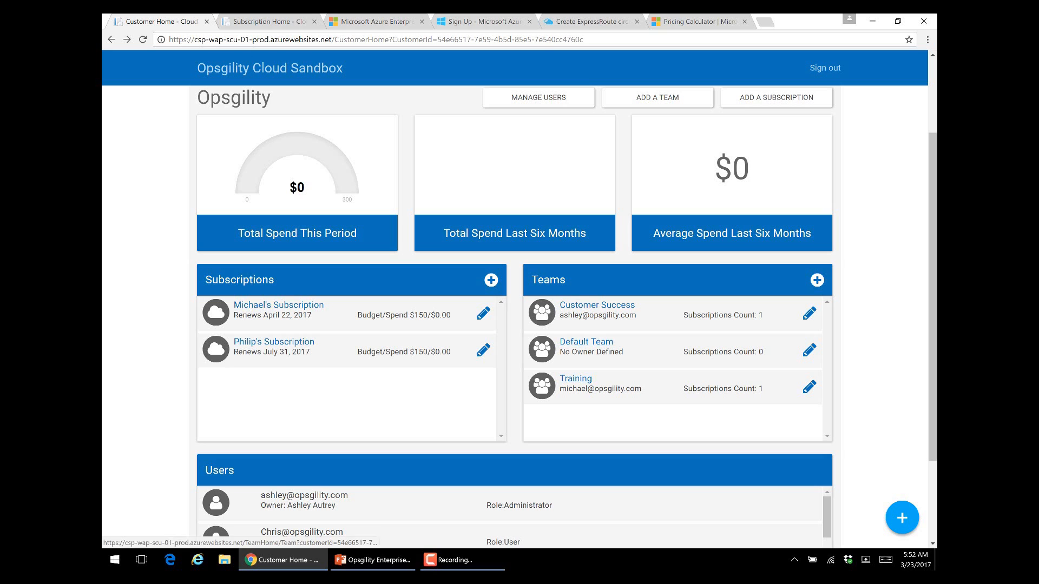
click(576, 379)
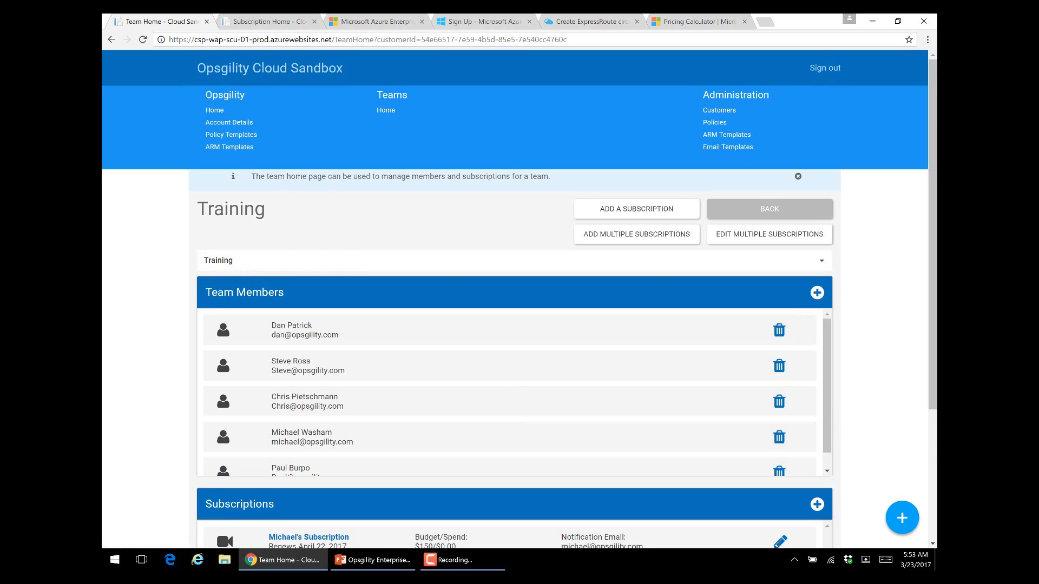
scroll(516, 393, down, 1)
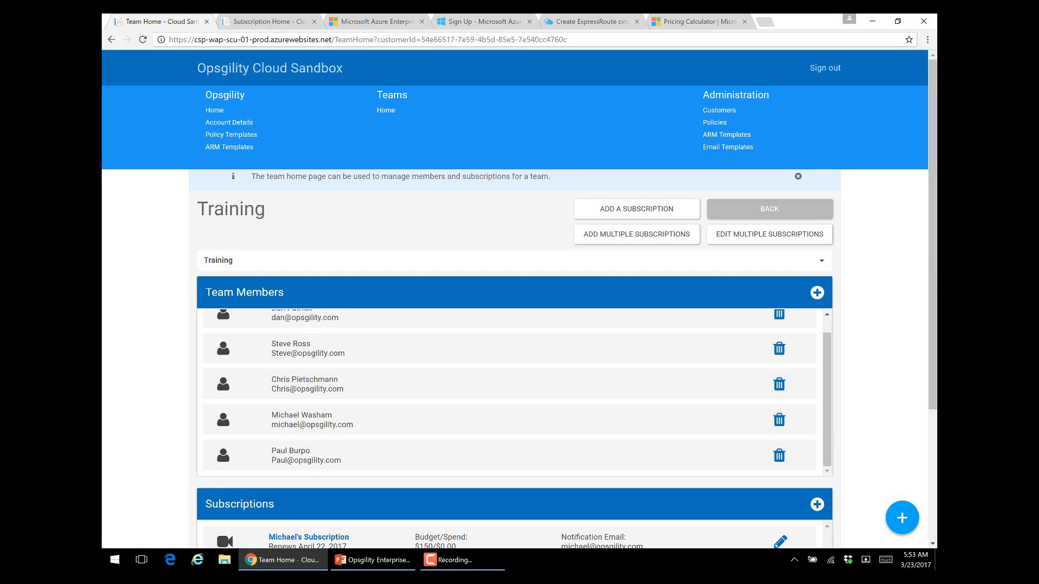
scroll(517, 379, down, 3)
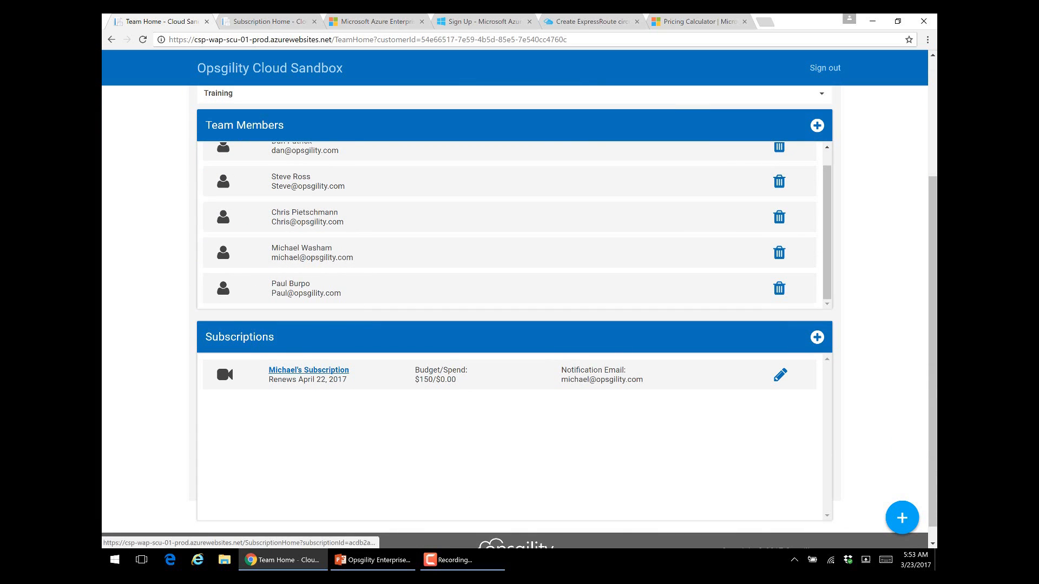
scroll(308, 379, up, 1)
scroll(517, 324, up, 3)
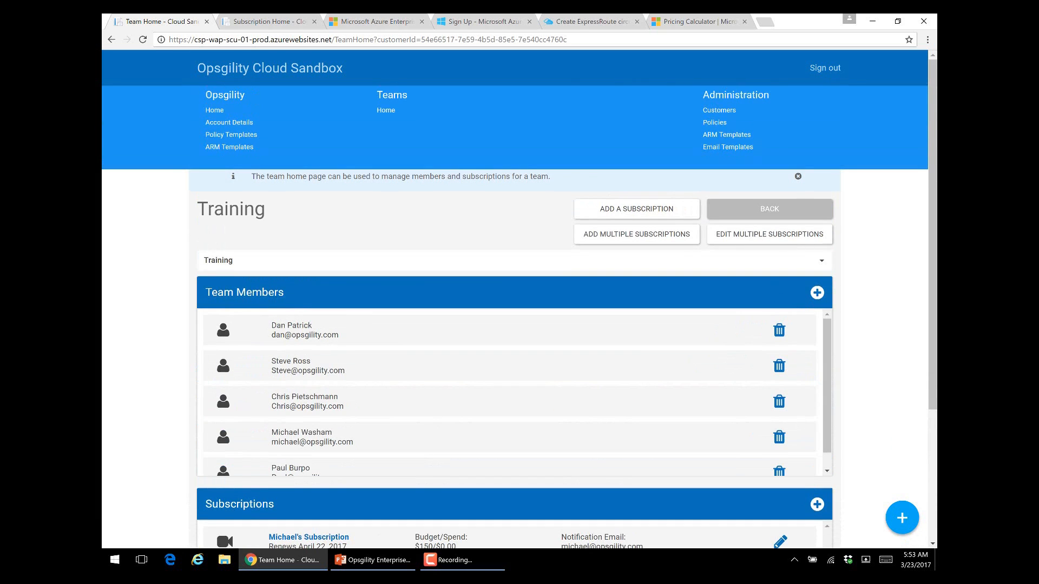
click(769, 209)
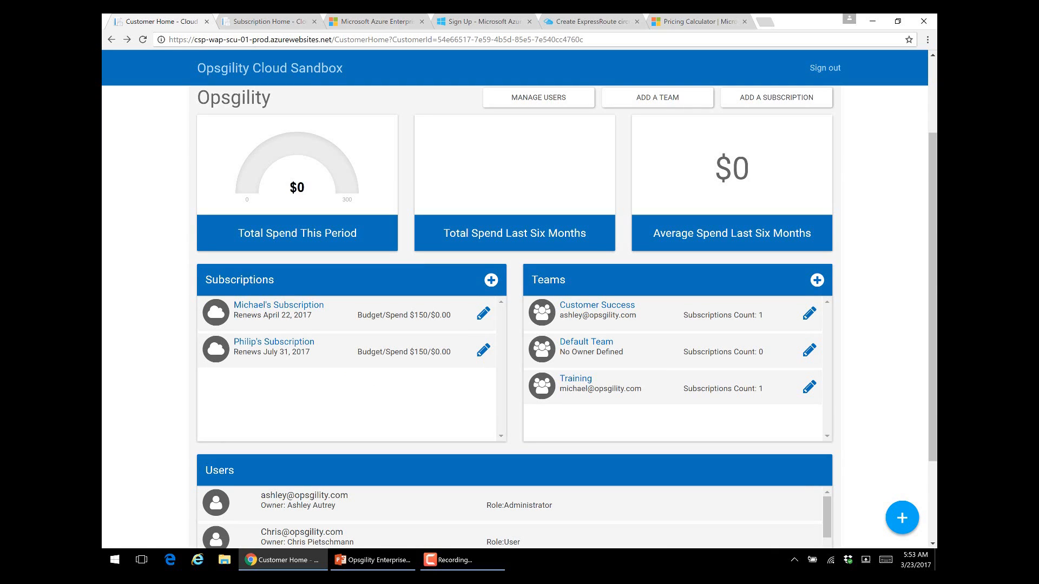
- Start a new subscription named after its intended owner and assign it to the Training team
click(491, 280)
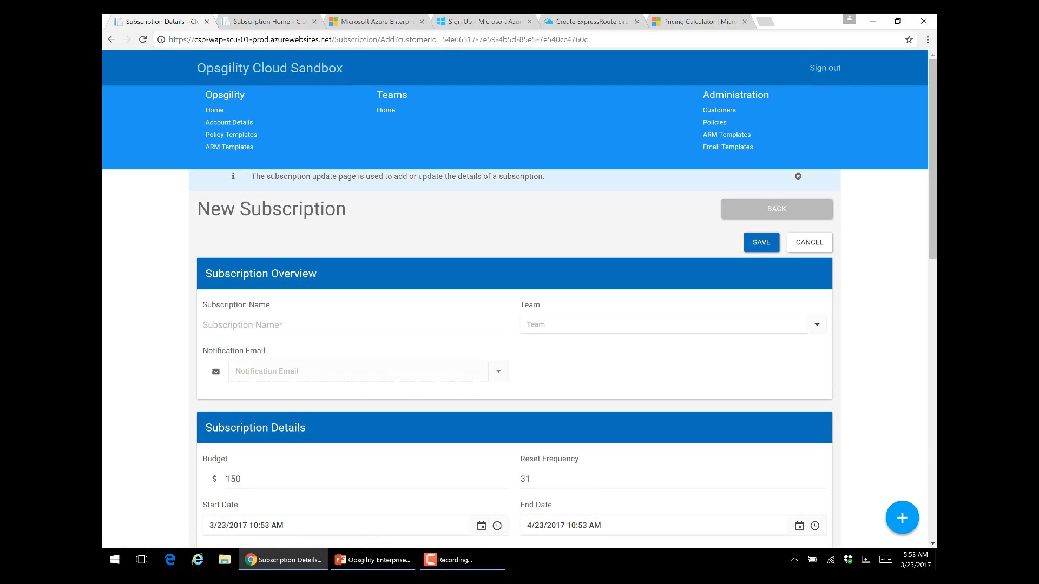
text(Dan's Subscription)
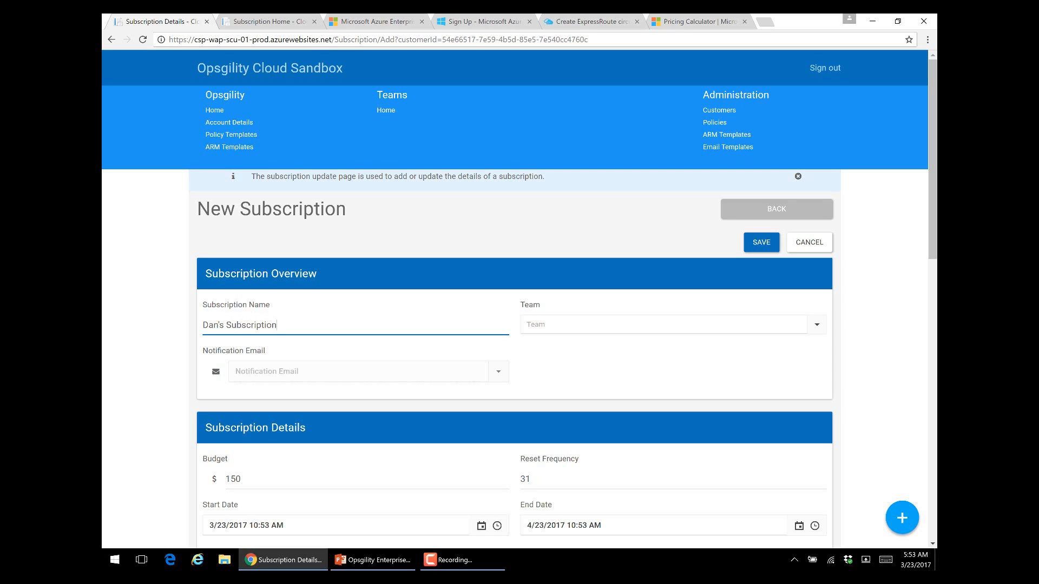
click(817, 324)
click(590, 382)
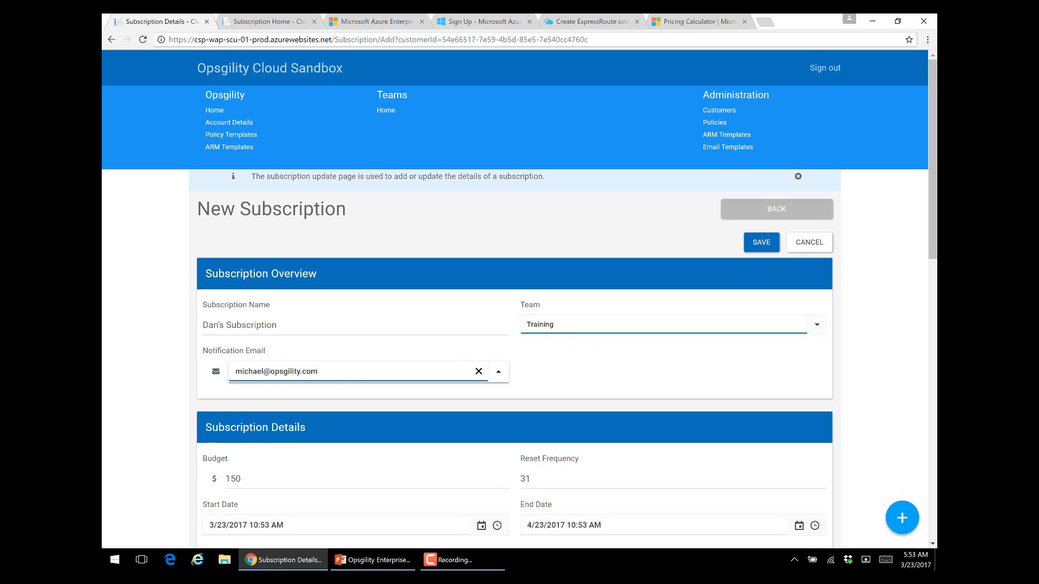
- Change the new subscription's notification email to the intended owner's address
click(498, 371)
click(368, 395)
click(590, 373)
- Set the new subscription's budget to $500
scroll(590, 373, down, 1)
scroll(519, 303, down, 3)
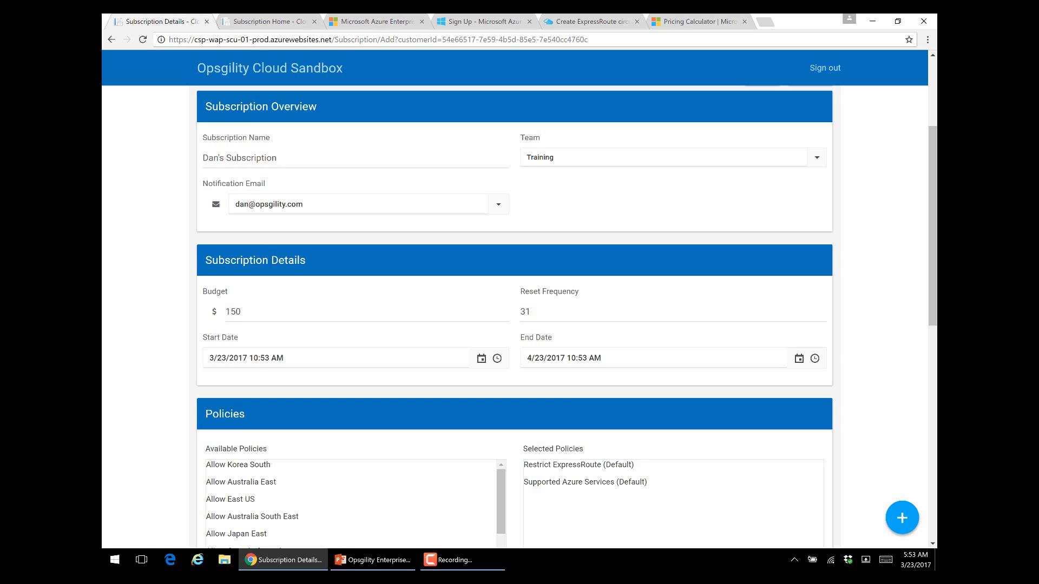
click(242, 312)
double_click(233, 312)
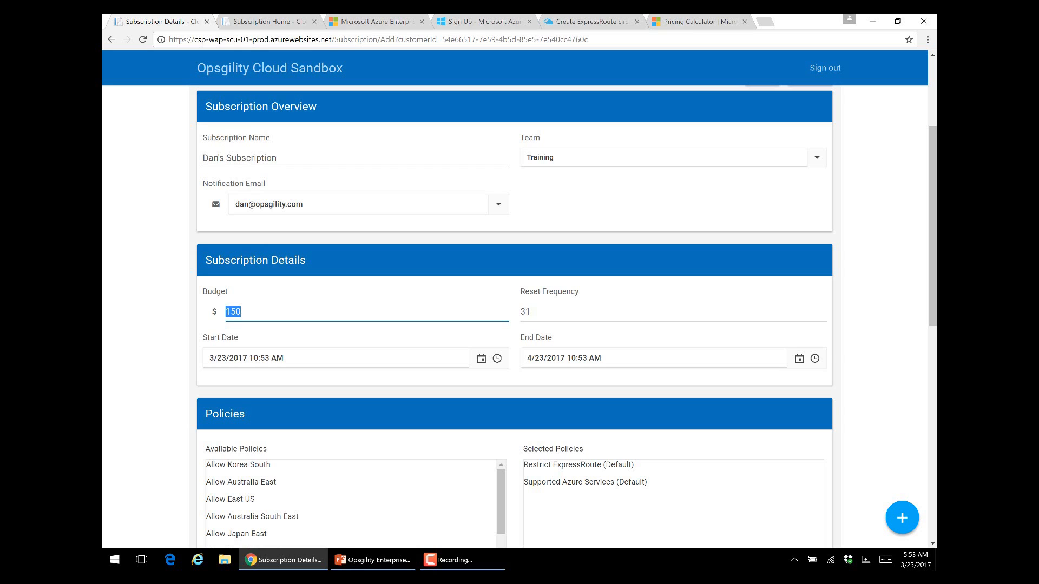
text(500)
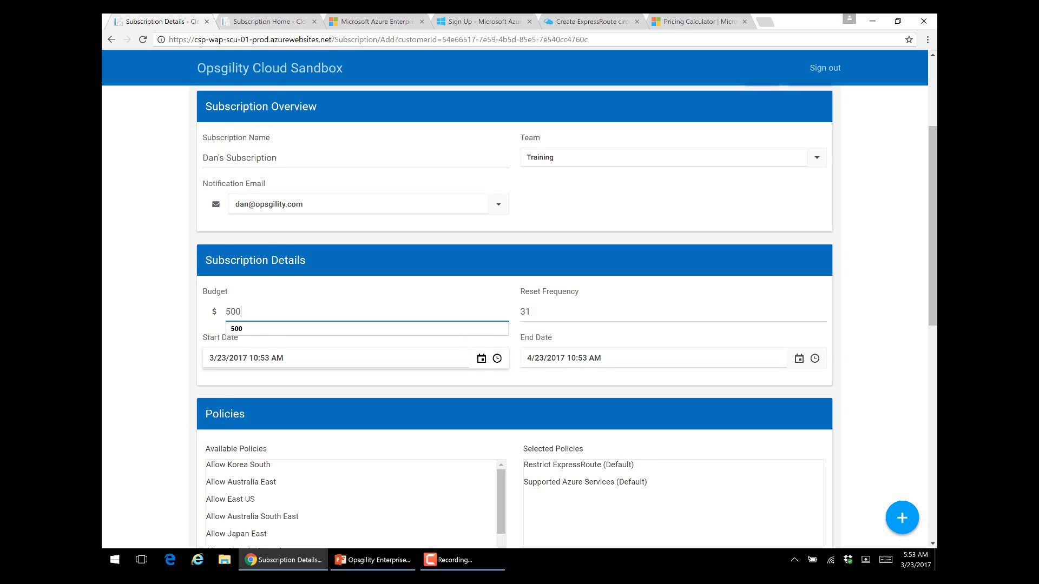
click(535, 312)
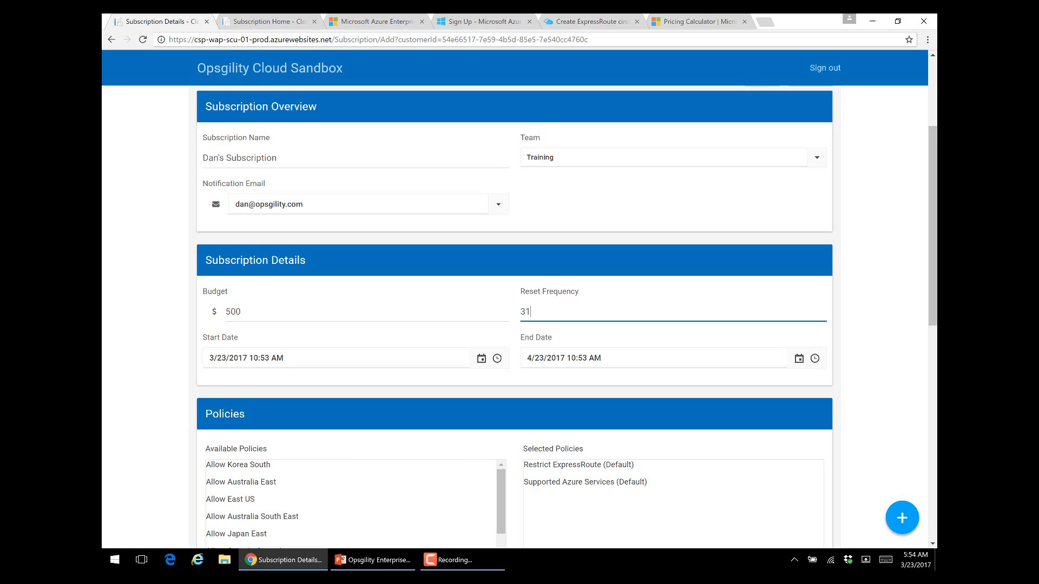
- Set the new subscription's end date to December 31, 2017
click(799, 358)
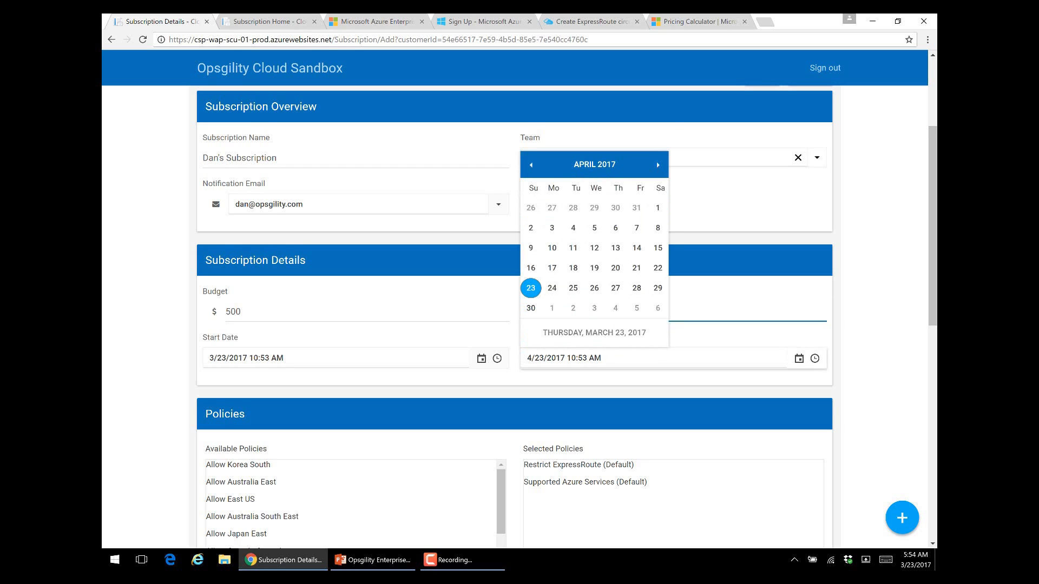
click(657, 164)
click(657, 164)
click(657, 164)
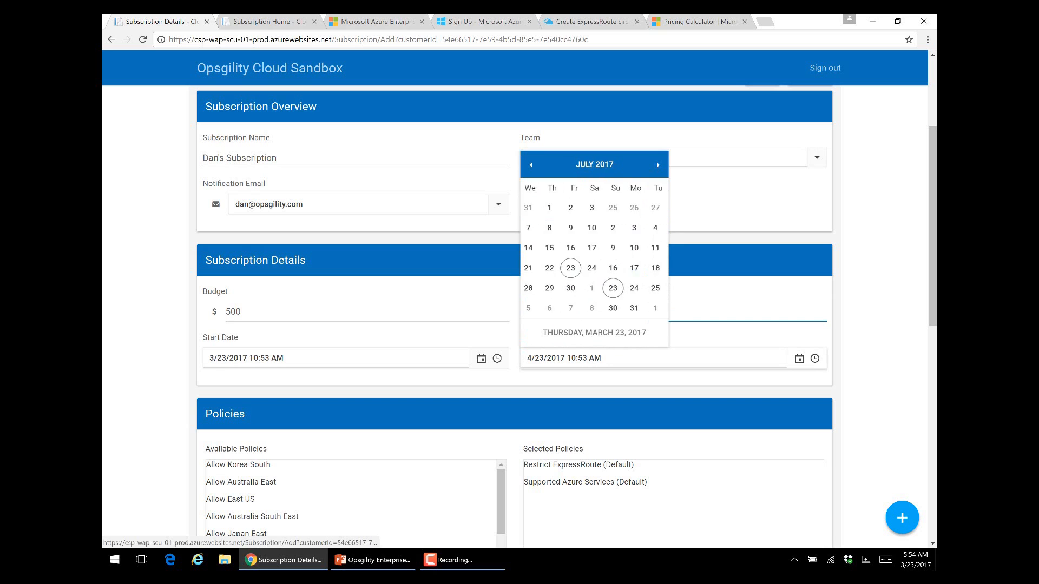
click(657, 164)
click(657, 161)
click(657, 161)
click(657, 162)
click(657, 161)
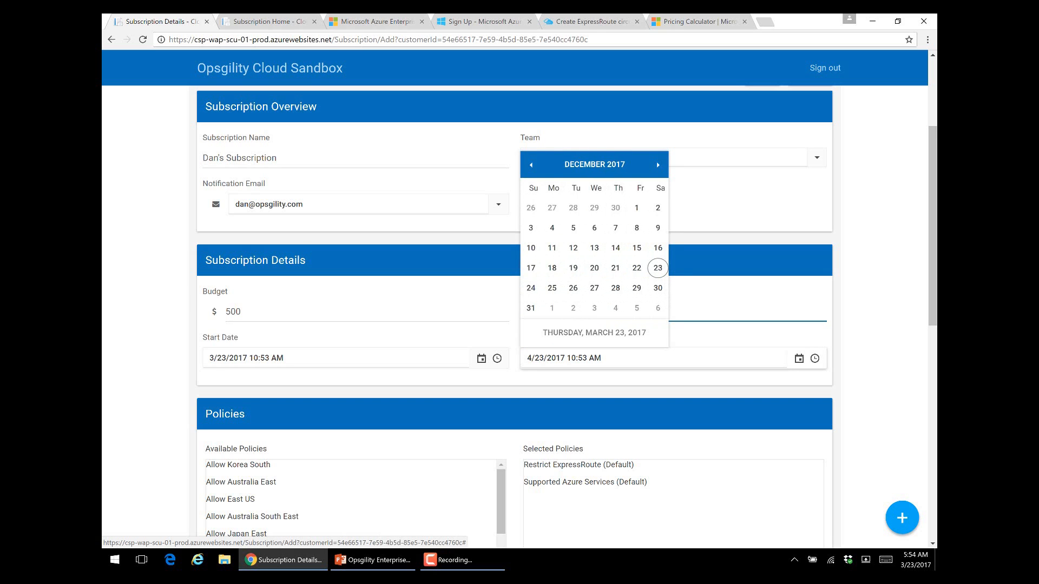
click(531, 308)
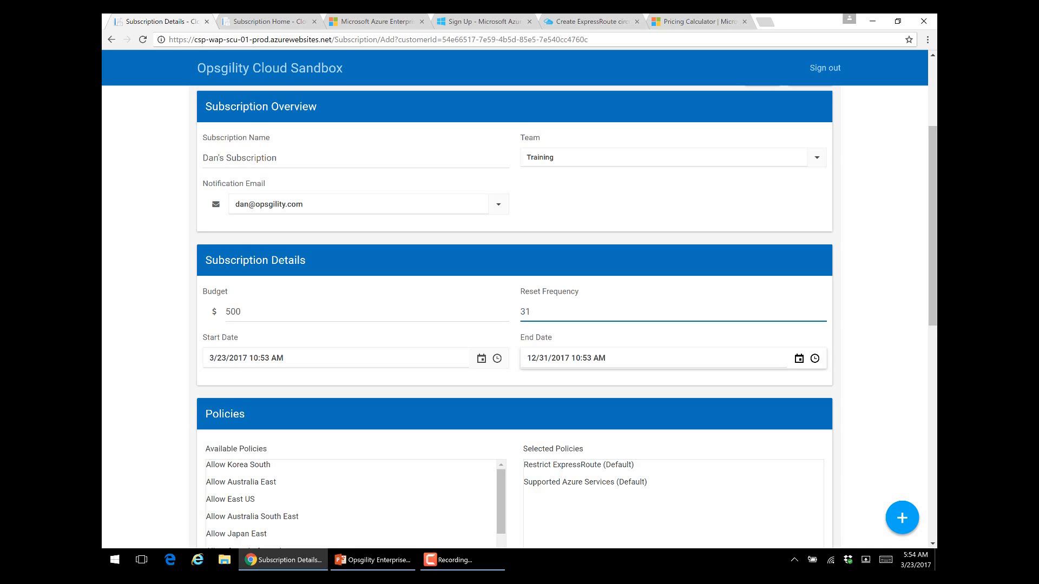
- Add the Allow East US and Allow Central US policies to the new subscription's selected policies
scroll(567, 315, down, 2)
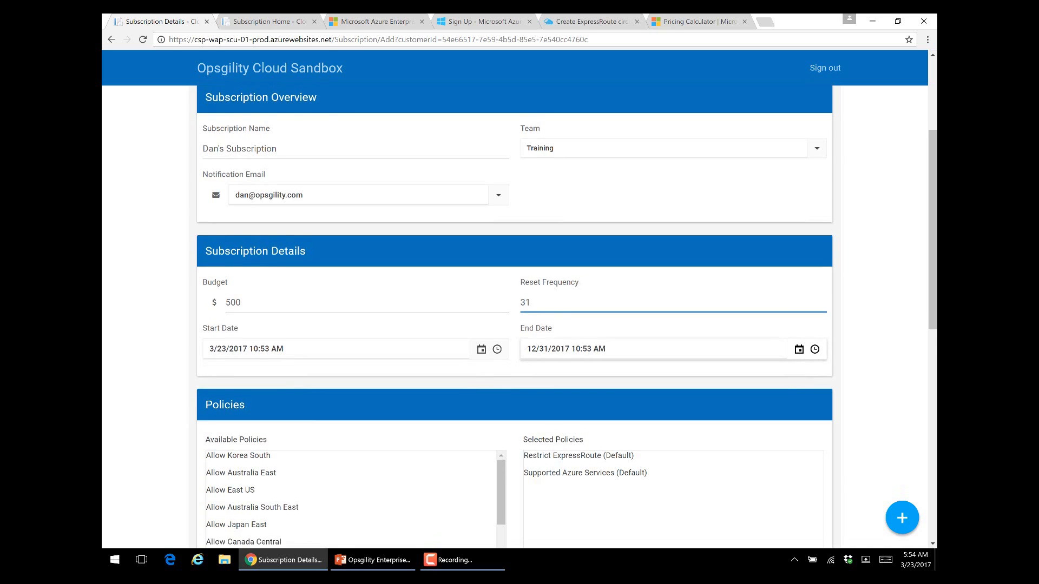
scroll(567, 314, down, 1)
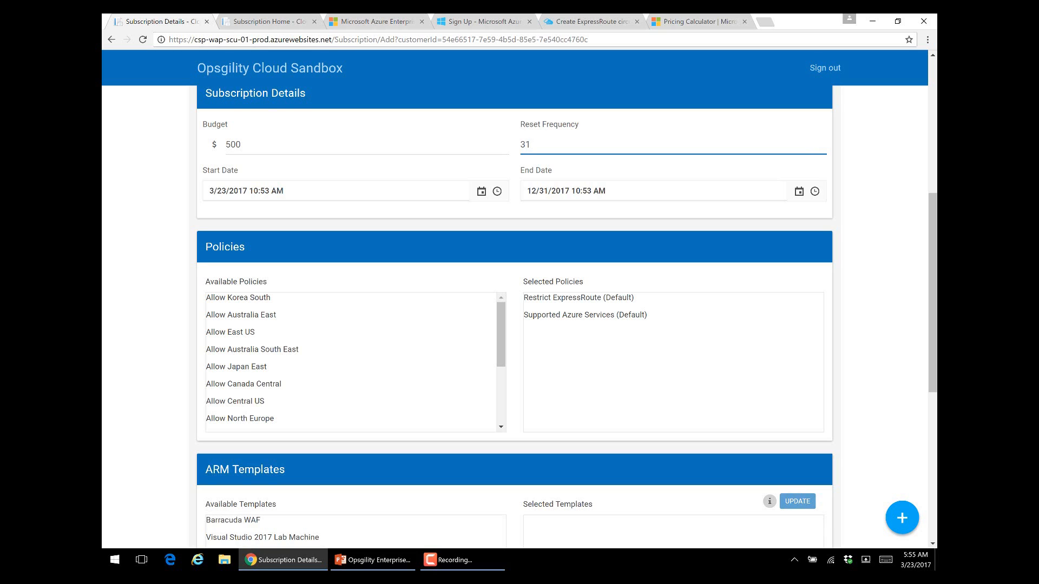
mouse_move(501, 335)
mouse_down()
mouse_move(501, 390)
mouse_move(501, 334)
mouse_up()
drag(230, 332, 610, 367)
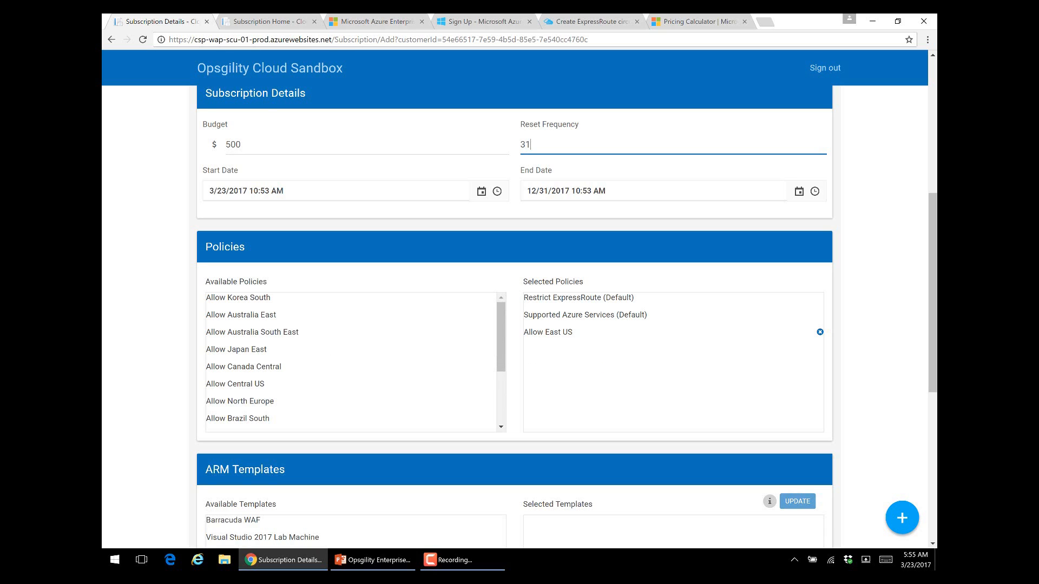
drag(235, 384, 644, 358)
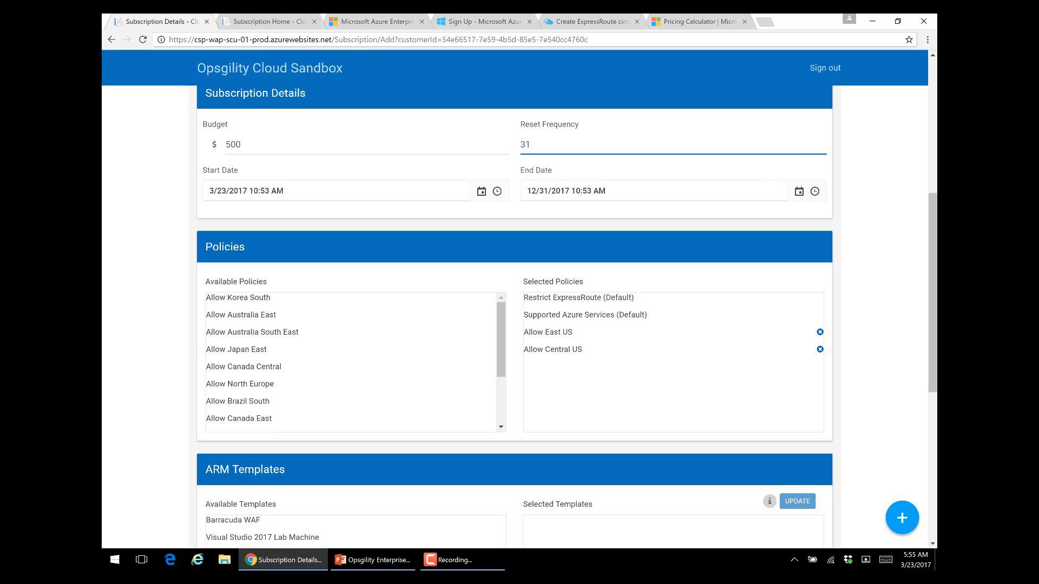
- Add the Visual Studio 2017 Lab Machine ARM template to the new subscription's selected templates
scroll(514, 314, up, 7)
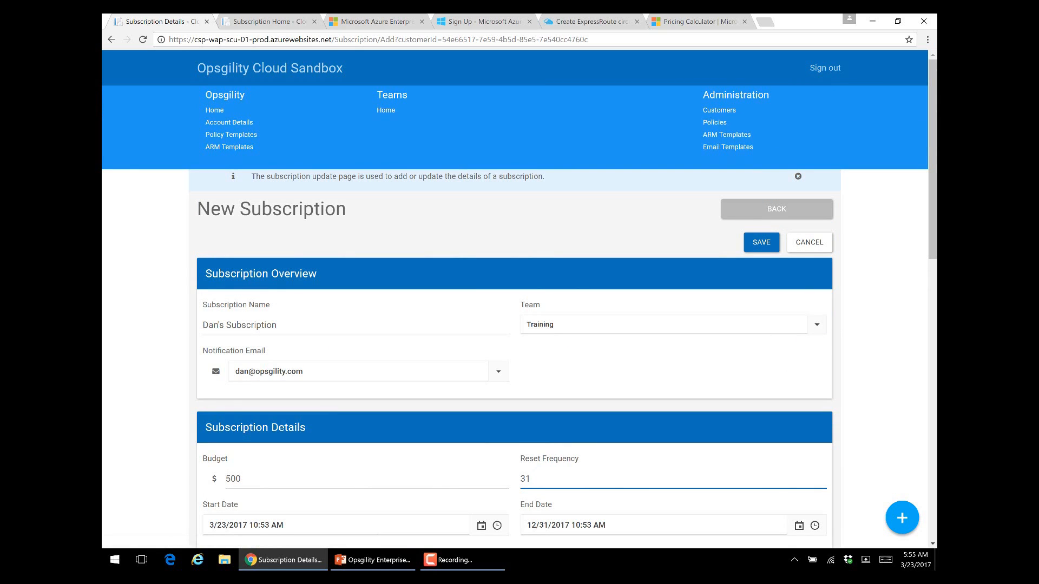
scroll(514, 314, down, 4)
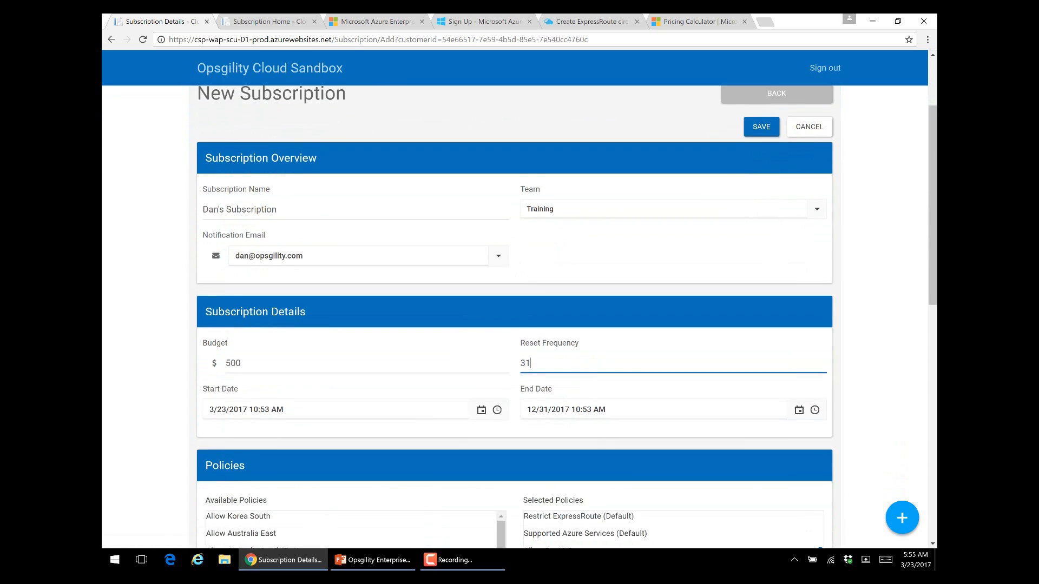
scroll(514, 316, down, 3)
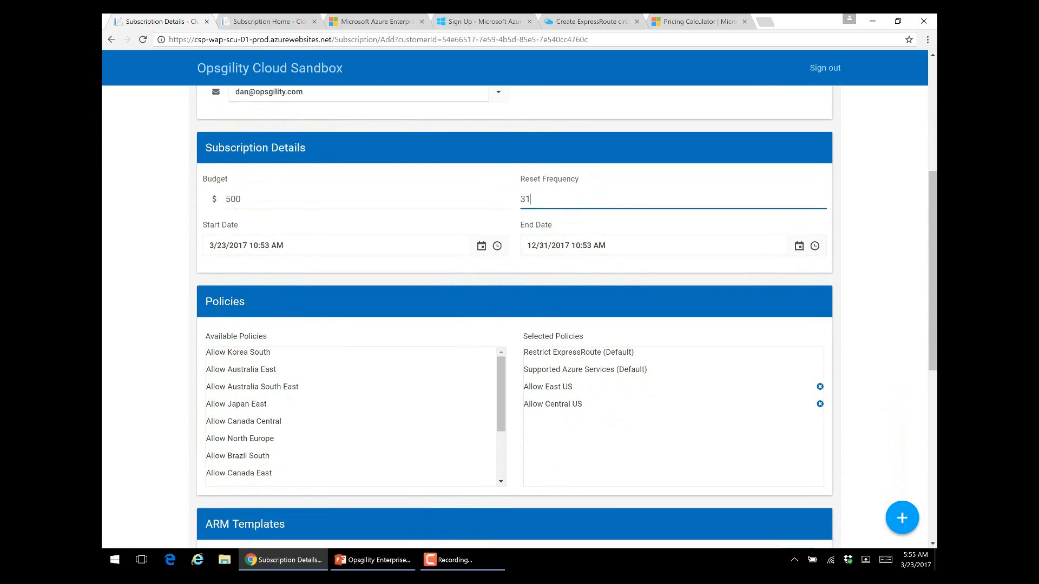
scroll(514, 317, down, 1)
scroll(514, 316, down, 2)
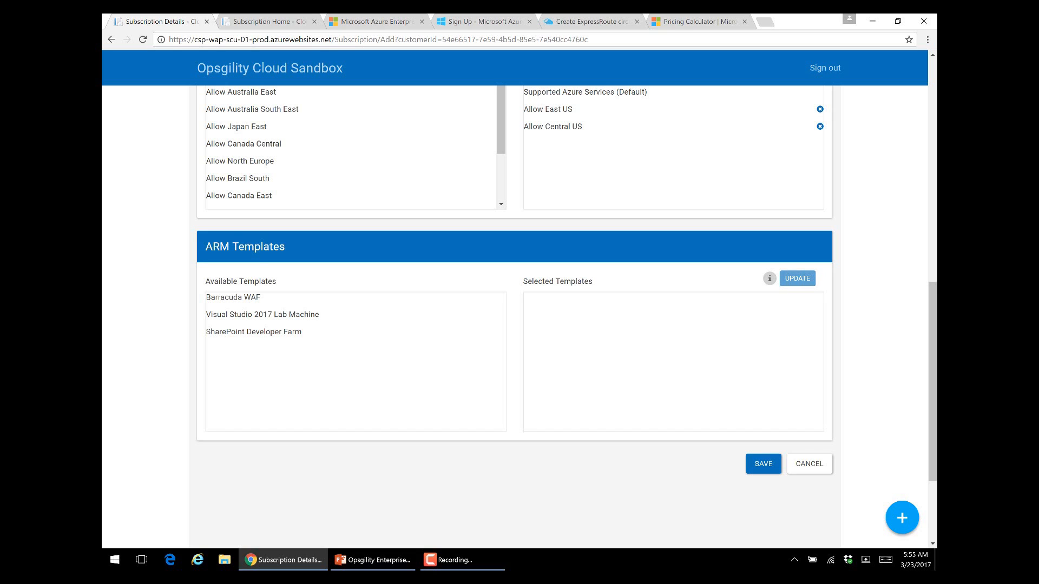
drag(262, 315, 598, 316)
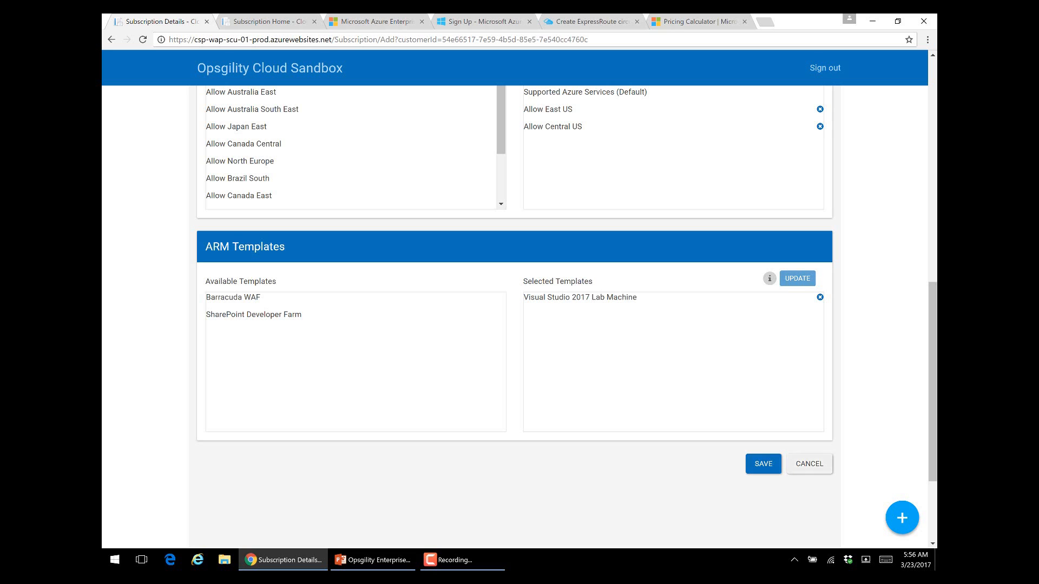
- Leave the new subscription form without saving and review the Training team's members and subscriptions
scroll(514, 297, up, 10)
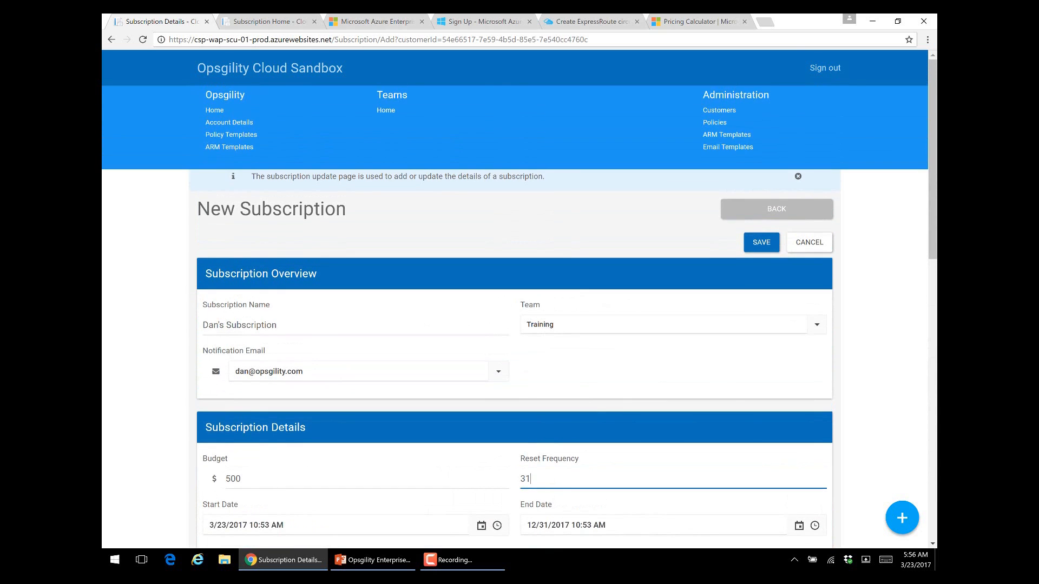
click(777, 209)
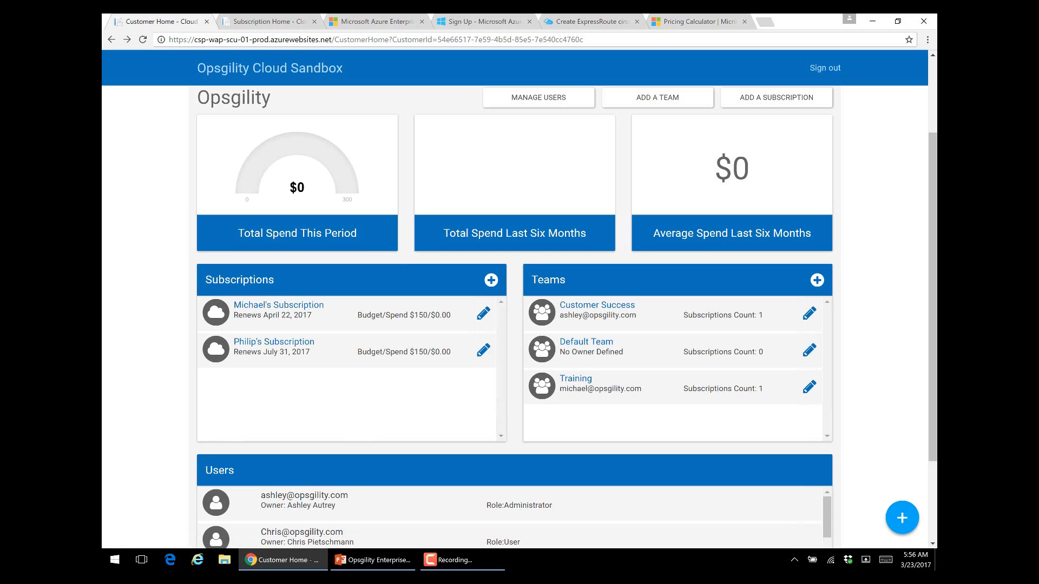
click(576, 378)
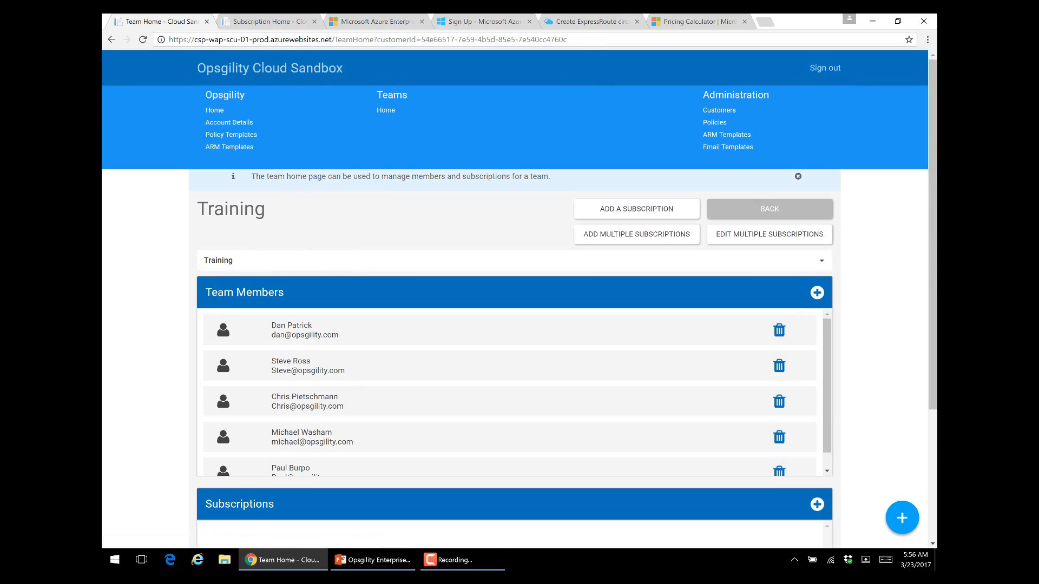
scroll(520, 303, down, 1)
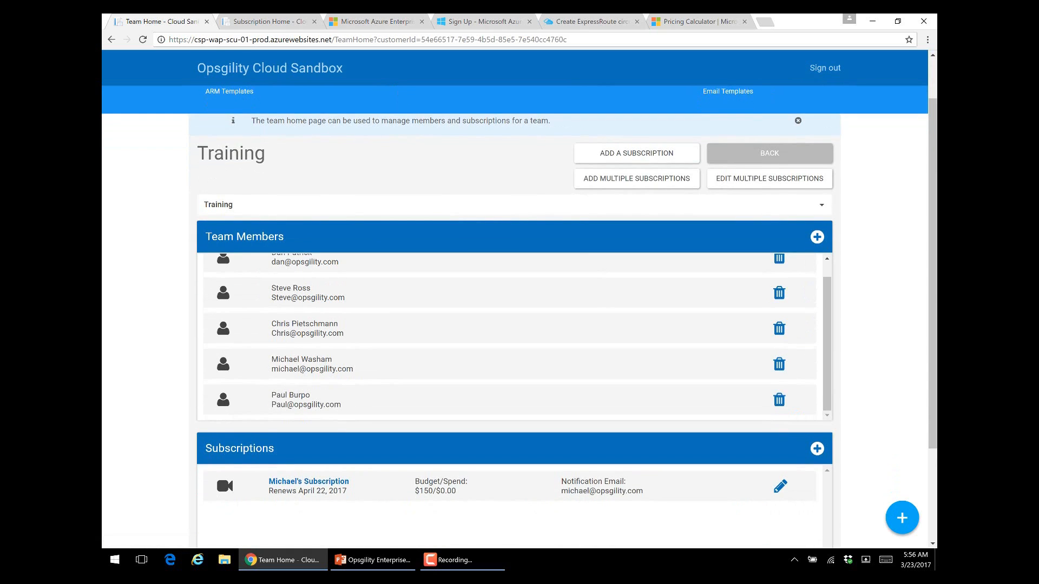
scroll(519, 325, up, 2)
- Examine the Training team's form for adding multiple subscriptions, including its details and policies, and return to the team page
click(637, 233)
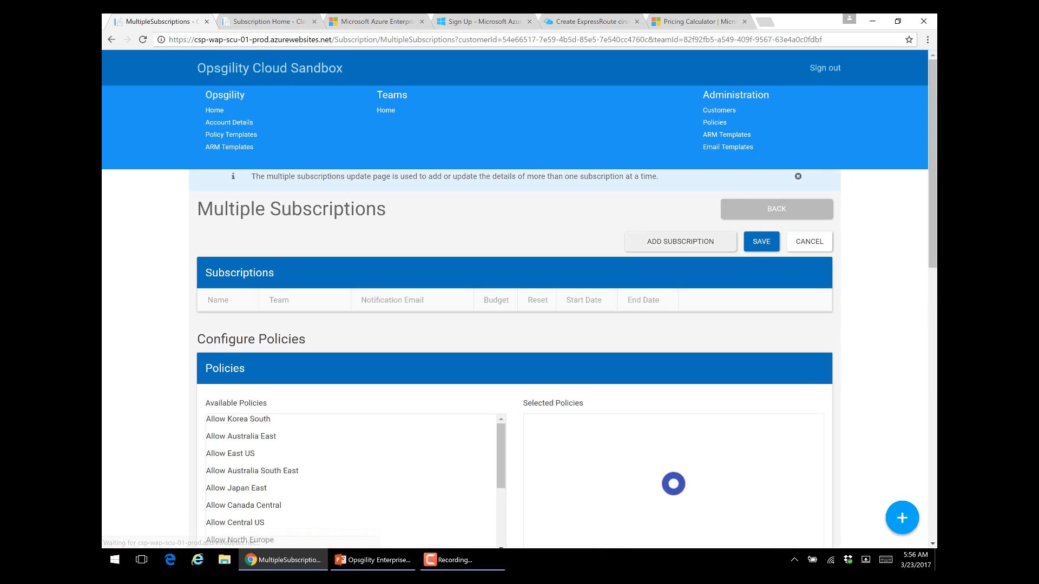
click(637, 238)
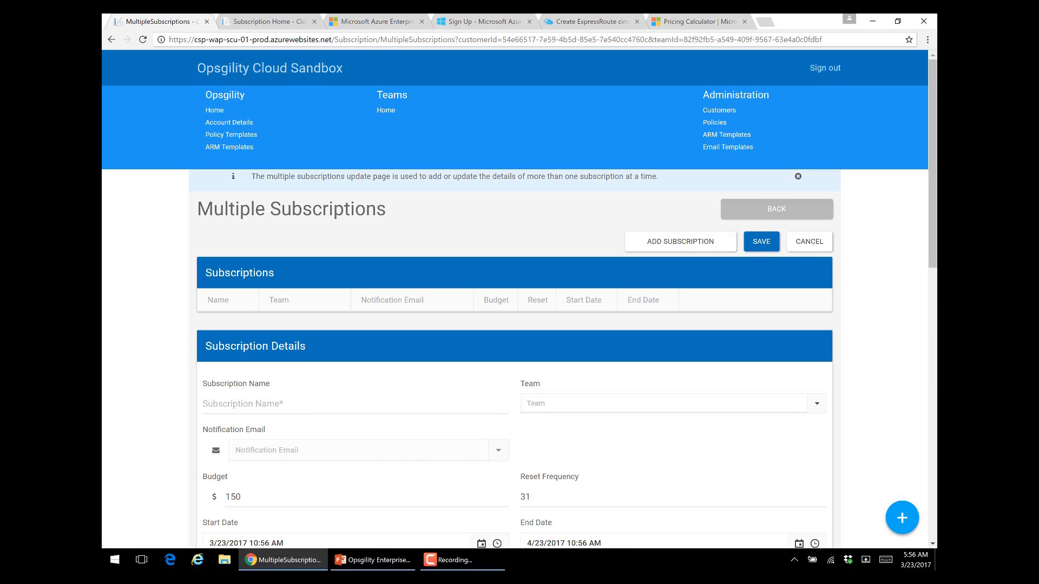
scroll(518, 311, down, 1)
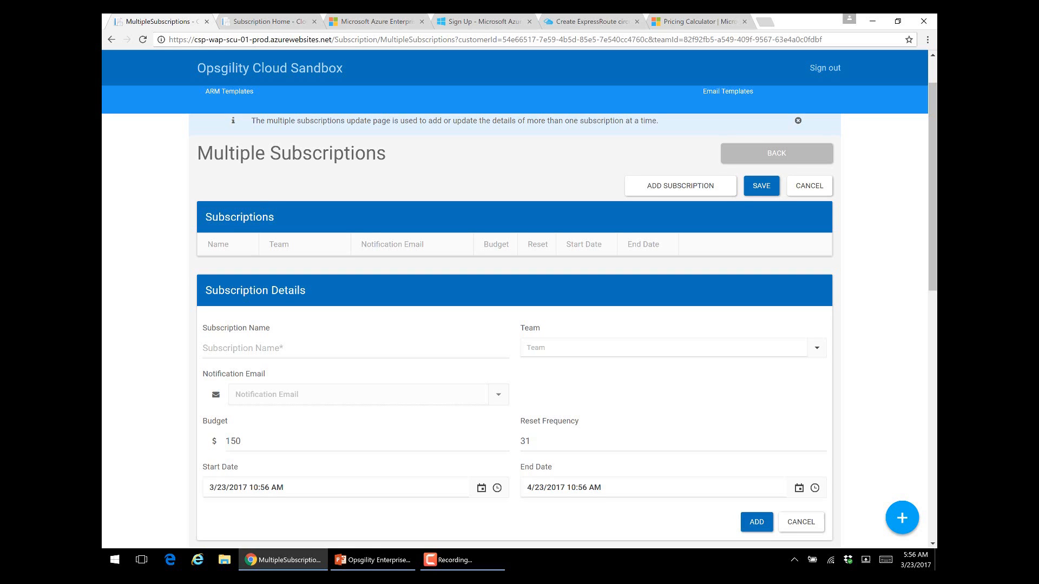
scroll(515, 318, down, 1)
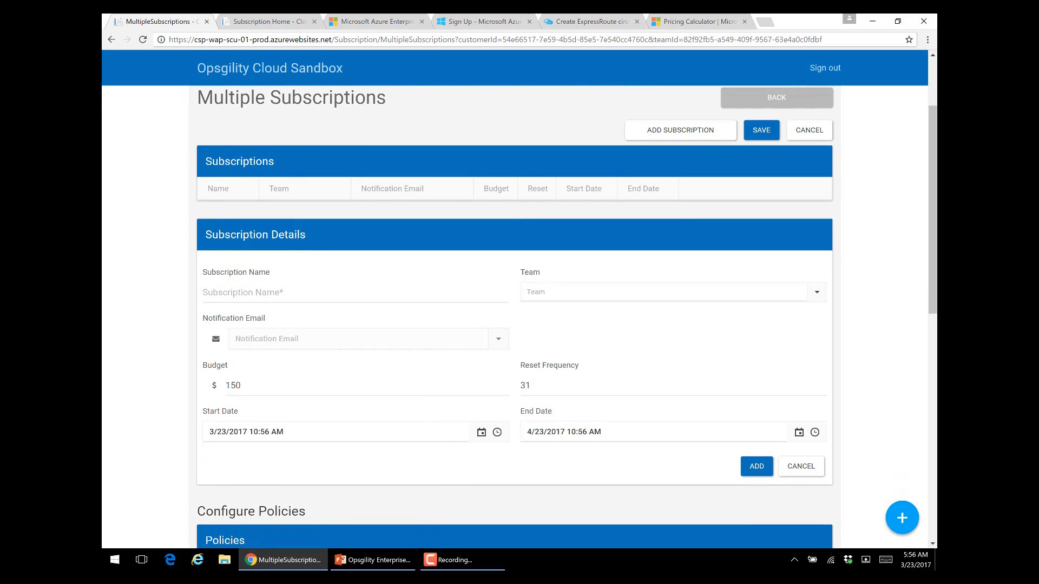
scroll(515, 318, down, 2)
scroll(352, 427, down, 5)
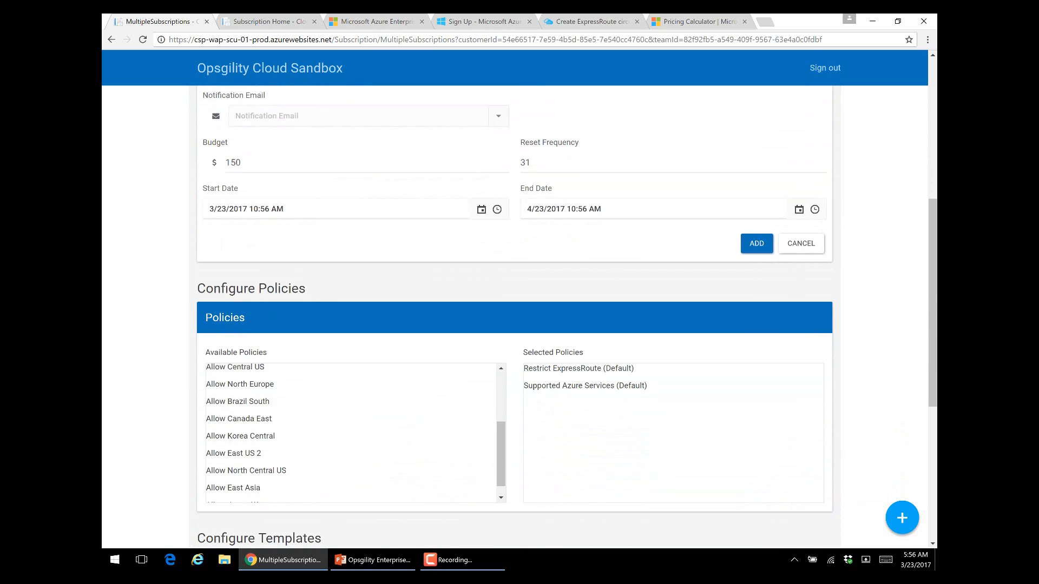
scroll(352, 427, up, 1)
scroll(352, 427, up, 8)
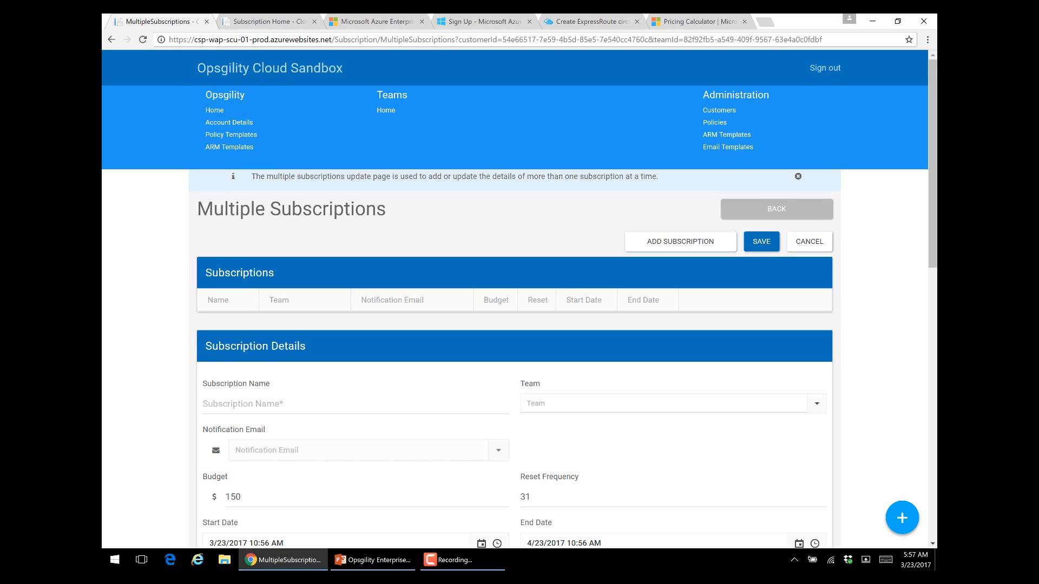
click(777, 209)
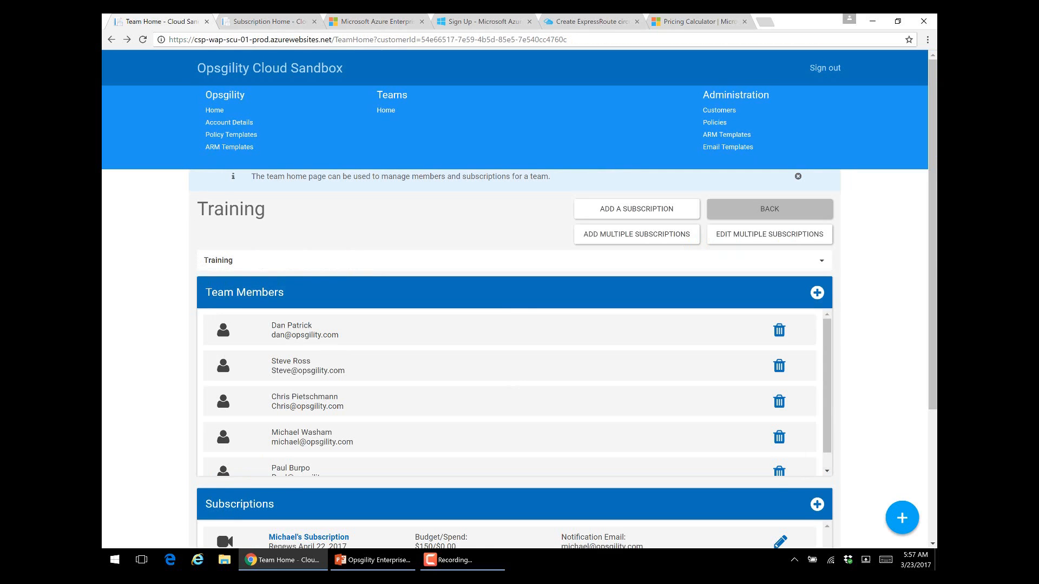
- Open the Training team's subscriptions for bulk editing, select all of them, and add the Allow East US policy
click(770, 234)
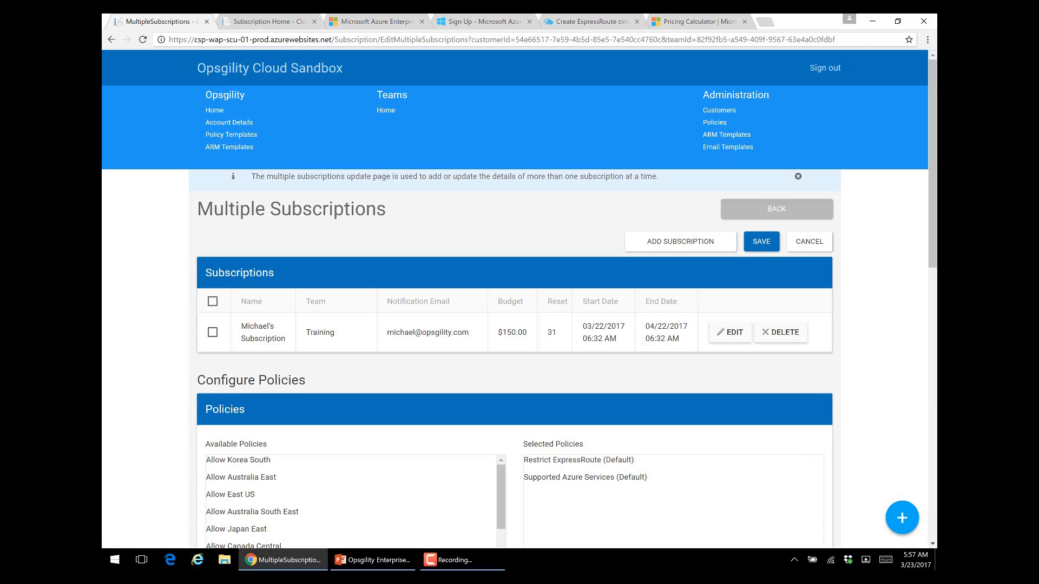
scroll(514, 324, down, 3)
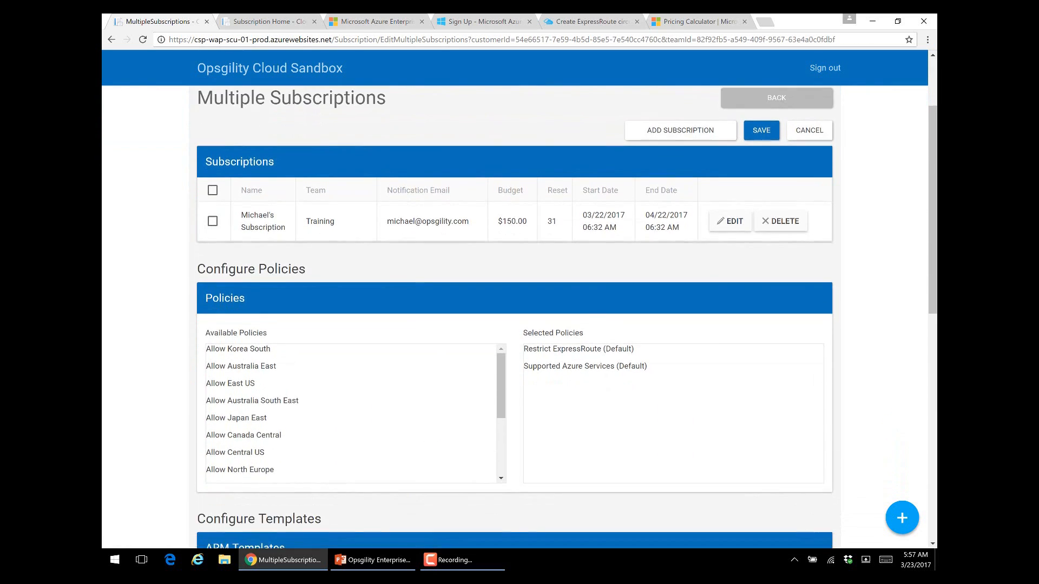
click(213, 190)
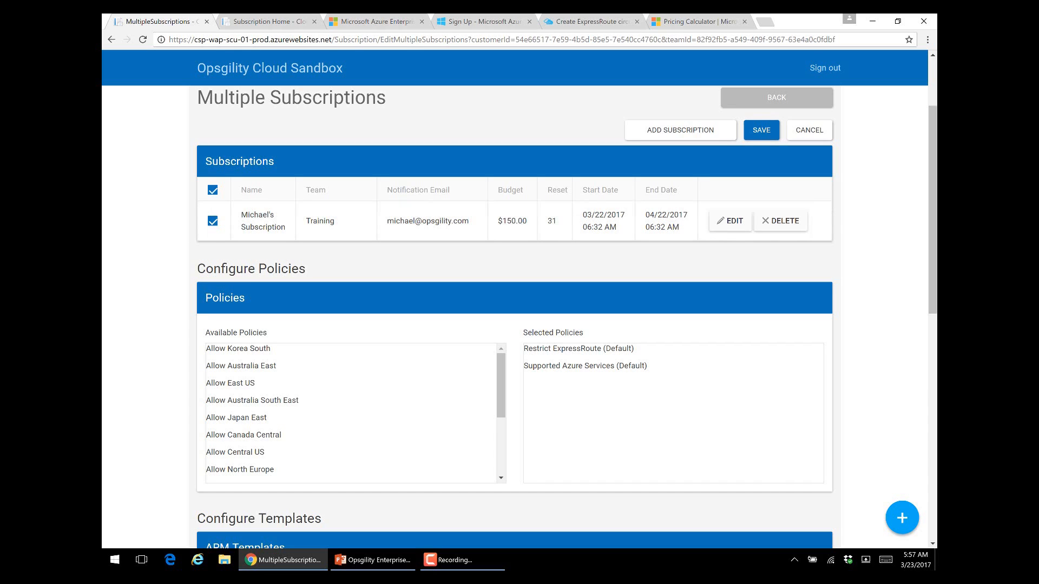
drag(230, 383, 633, 423)
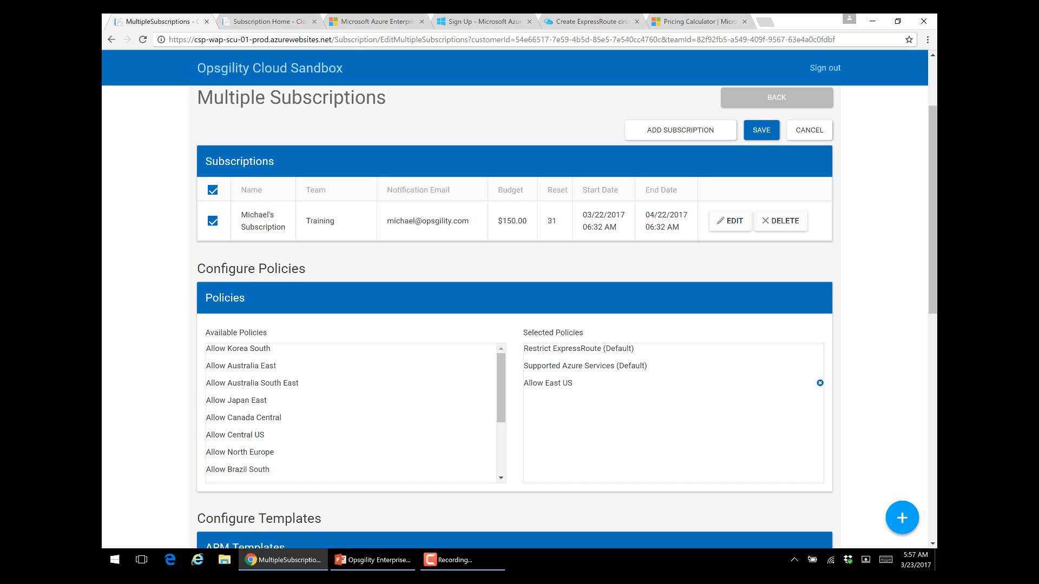
- Leave the bulk edit without saving and return to the Opsgility customer home page
scroll(514, 325, up, 2)
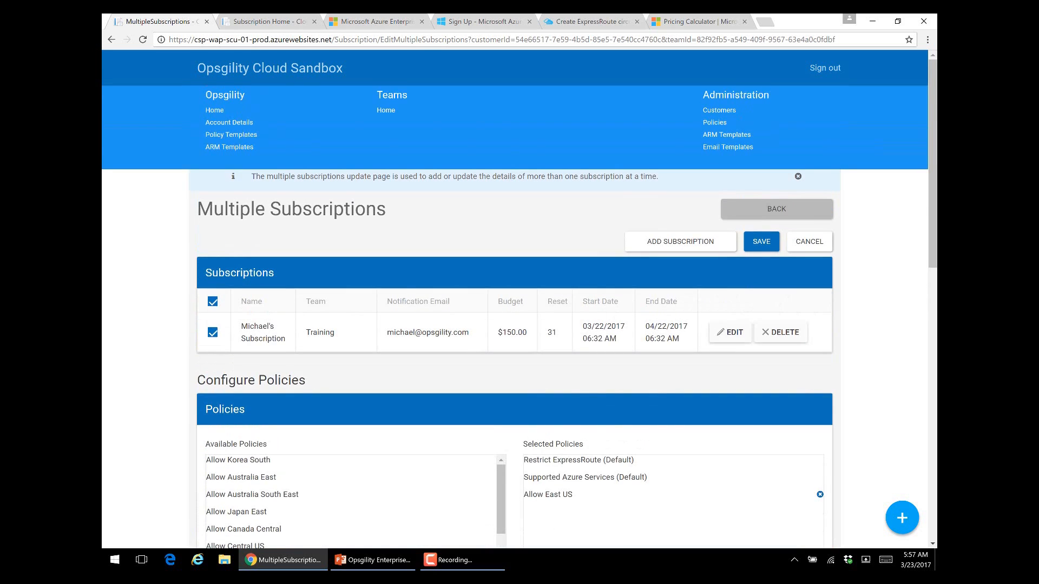
click(777, 209)
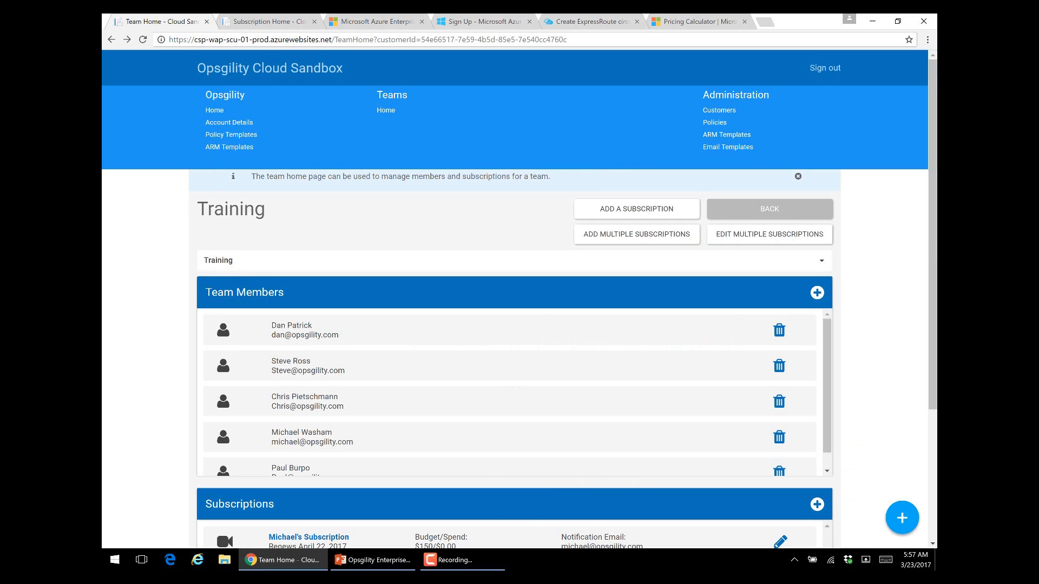
click(215, 110)
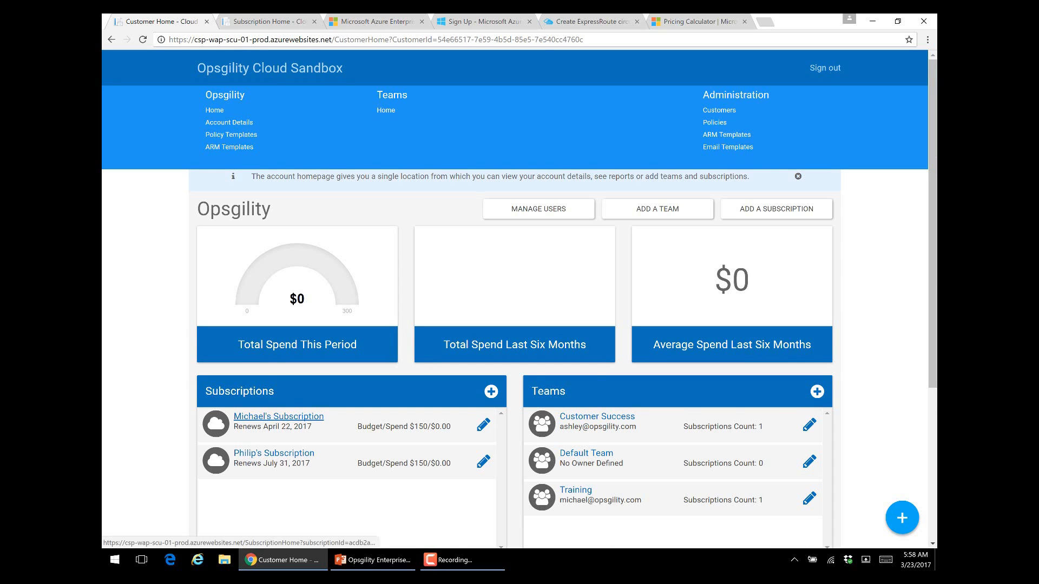
- Open the subscription renewing April 22, 2017, launch its Azure portal dashboard, and return to the subscription page
click(278, 417)
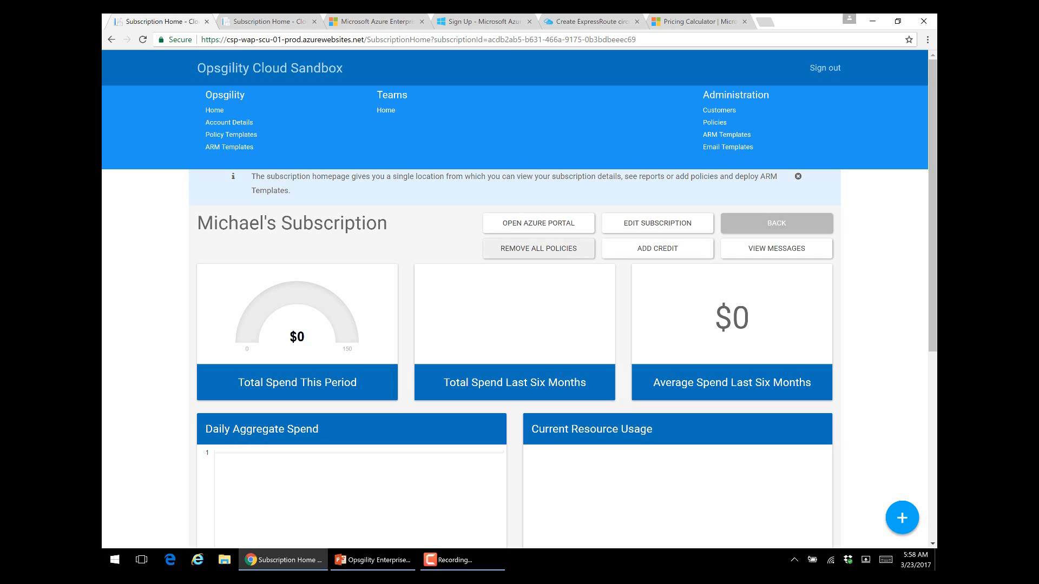
click(538, 223)
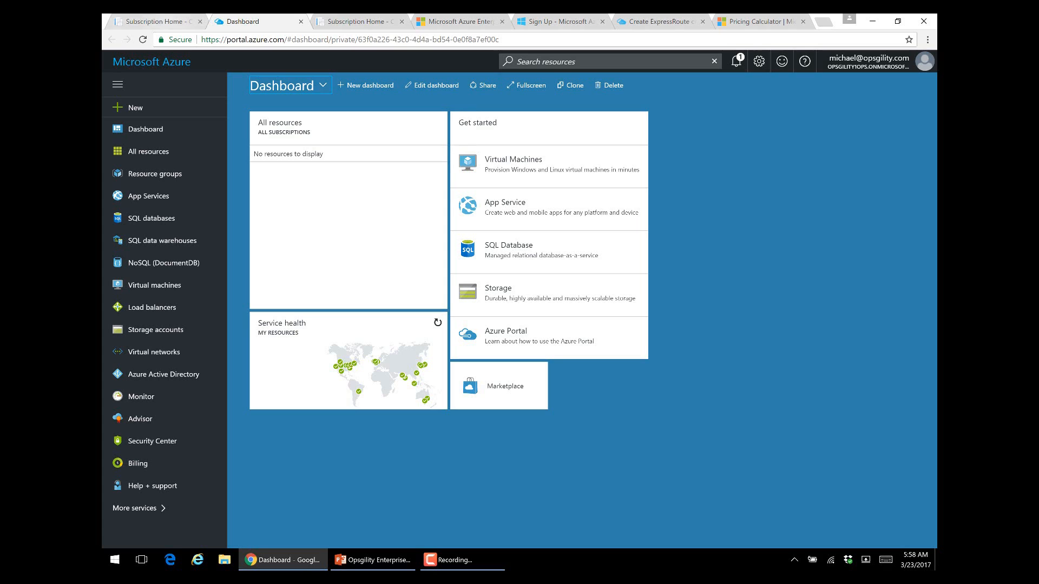
click(157, 21)
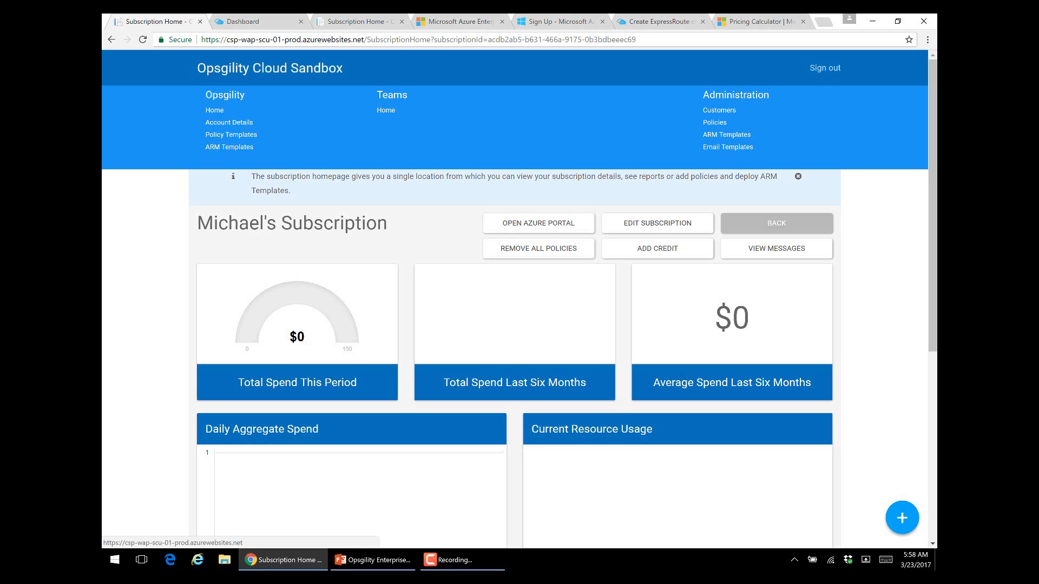
- Examine the spend and resource usage charts for Training Subscription One, including the current usage breakdown
click(358, 21)
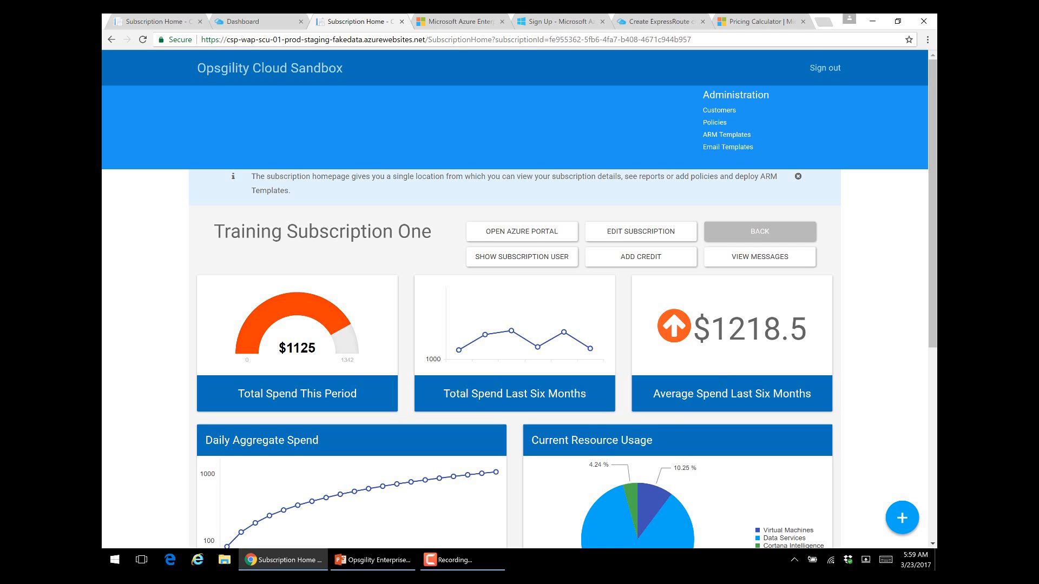
scroll(518, 303, down, 2)
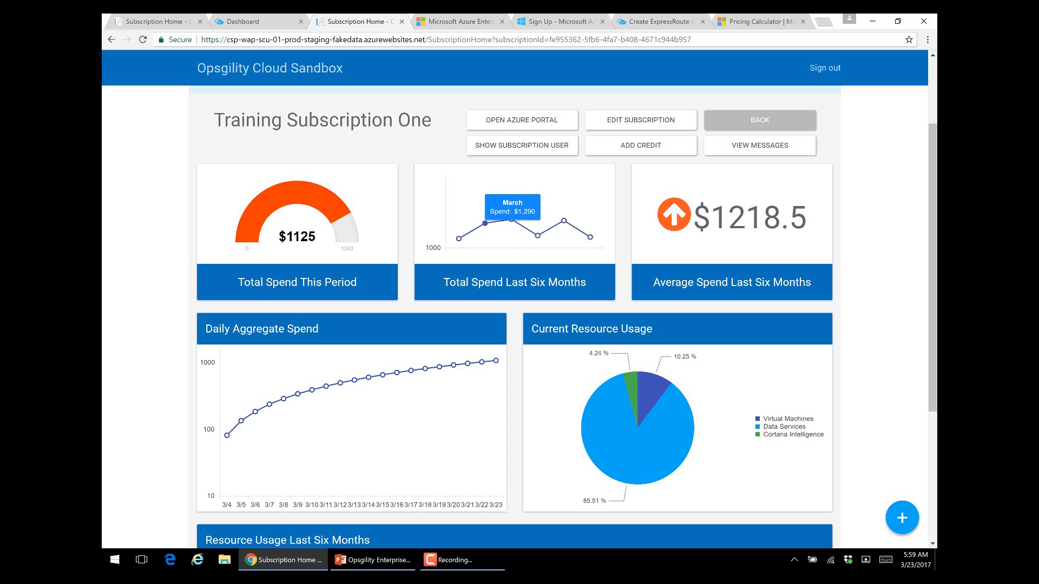
scroll(485, 223, down, 3)
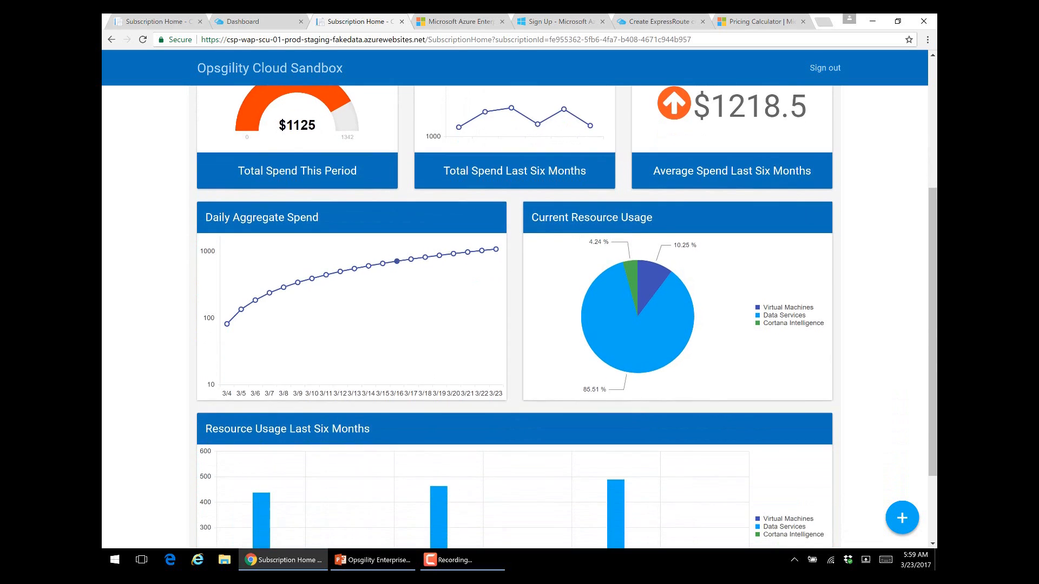
scroll(379, 244, down, 2)
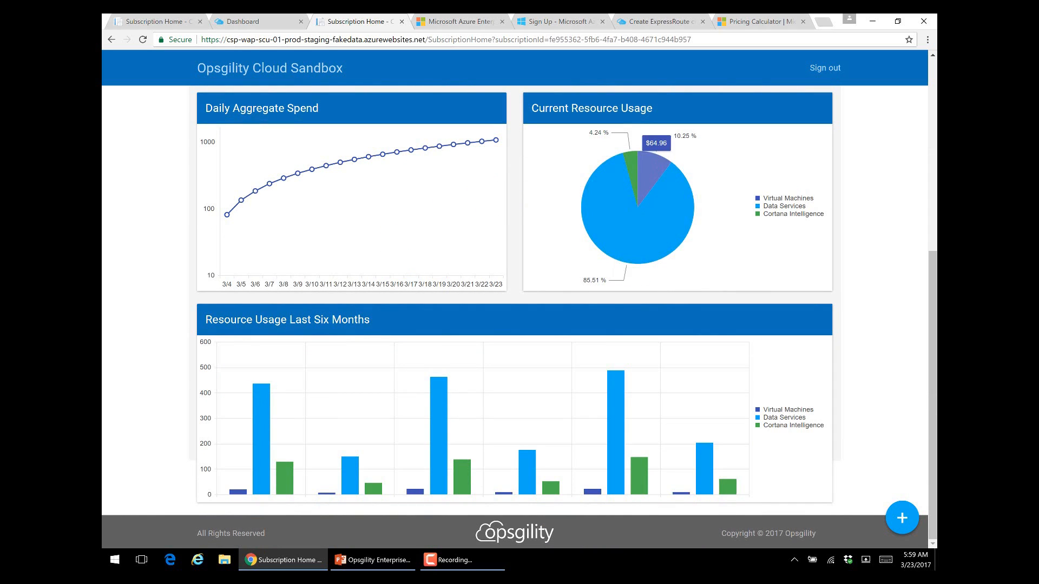
mouse_move(632, 172)
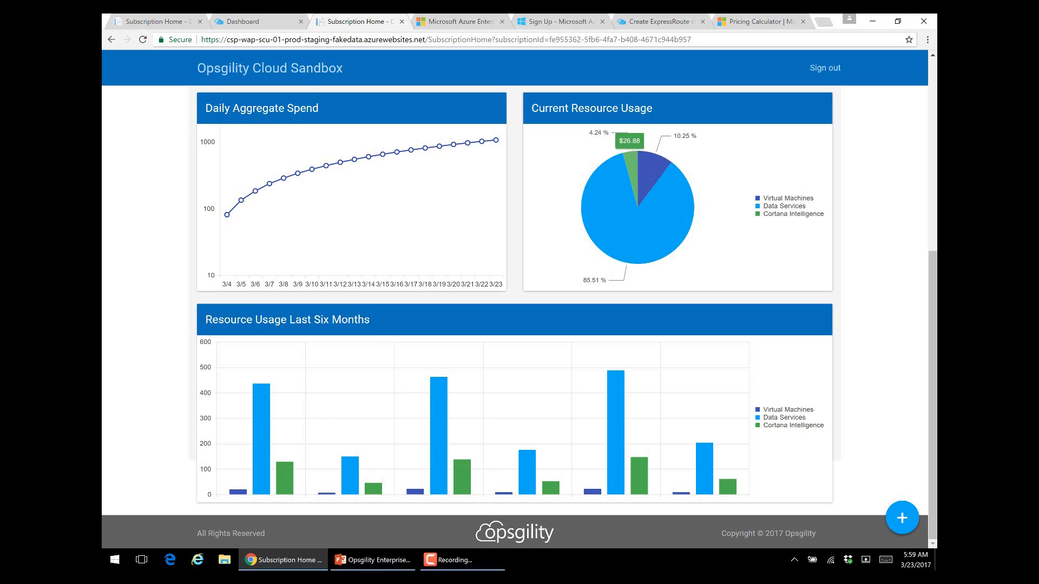
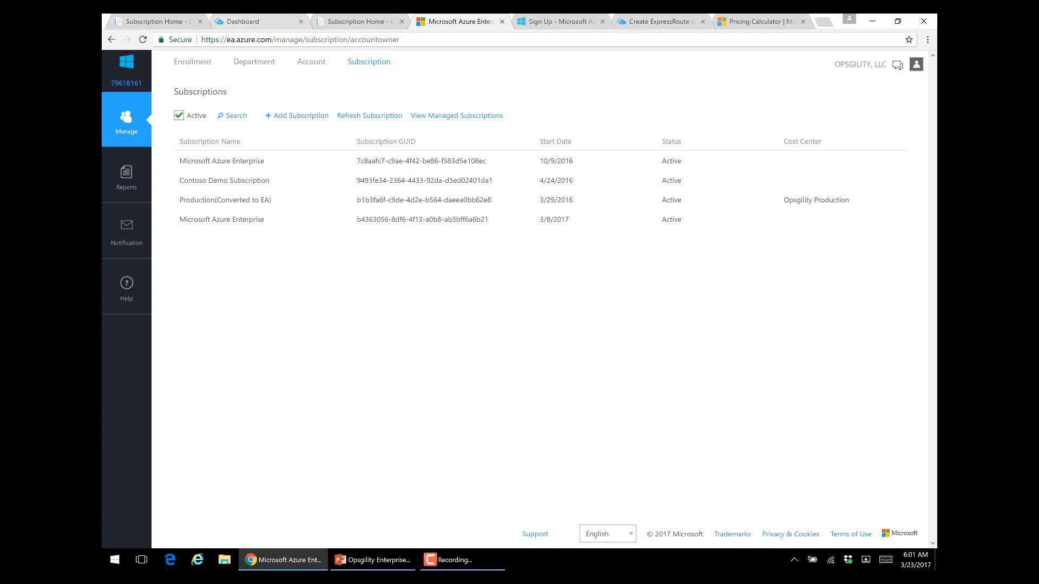
- Switch to the Azure portal and start creating a Windows Server 2016 Datacenter virtual machine from the Compute marketplace category
click(366, 21)
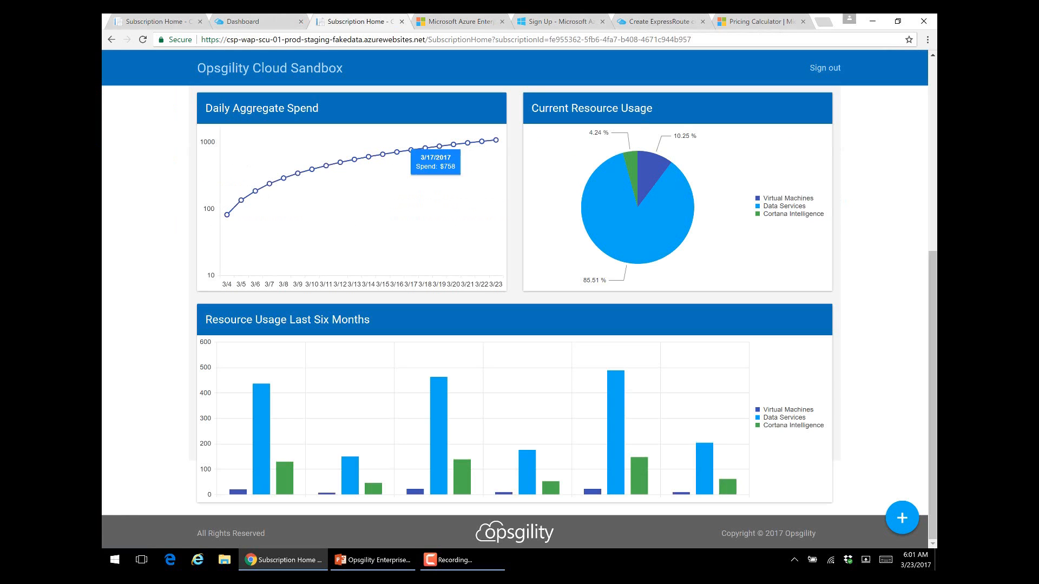
click(260, 21)
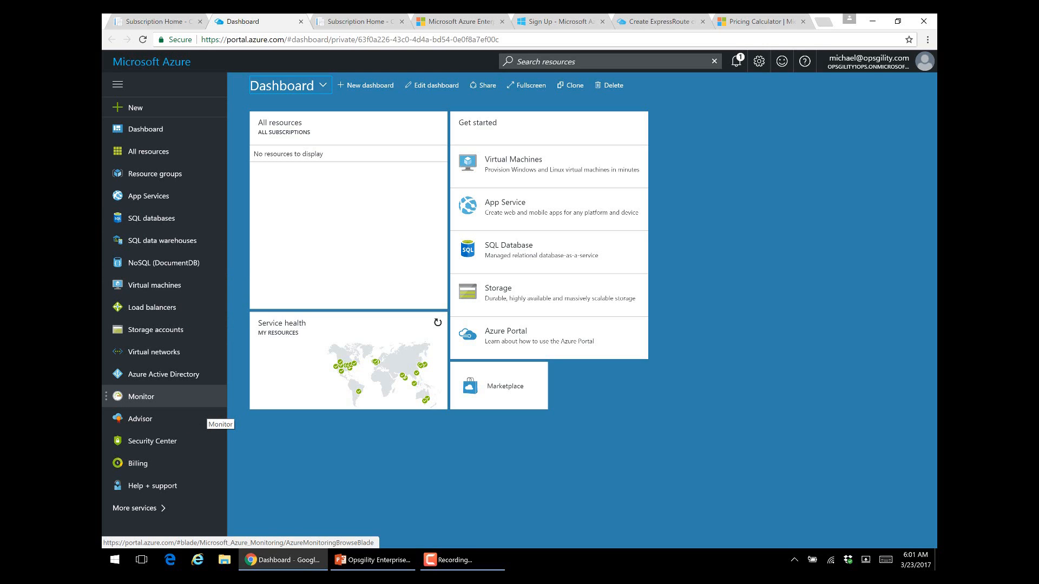
click(165, 111)
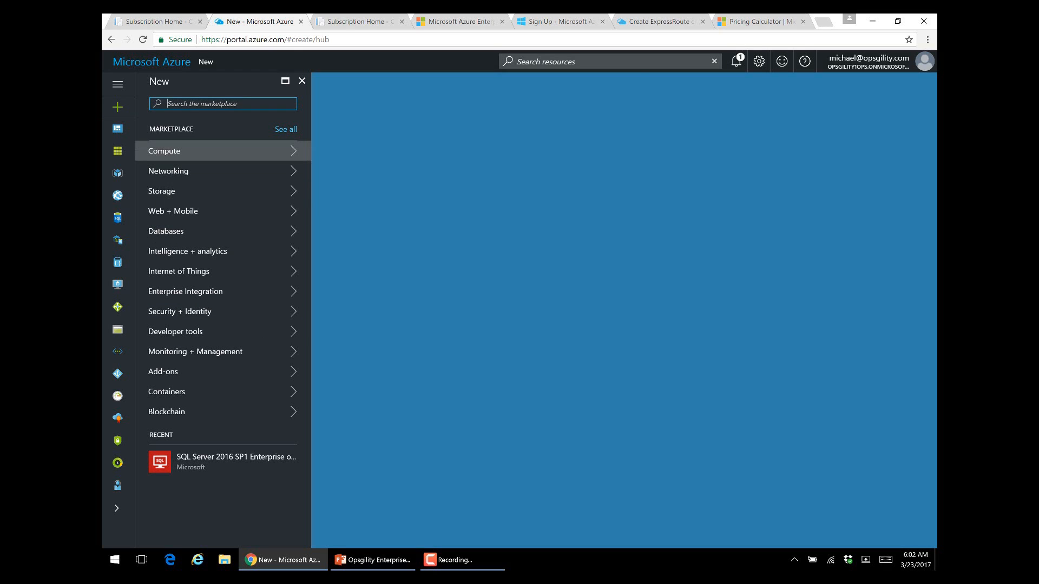
click(292, 151)
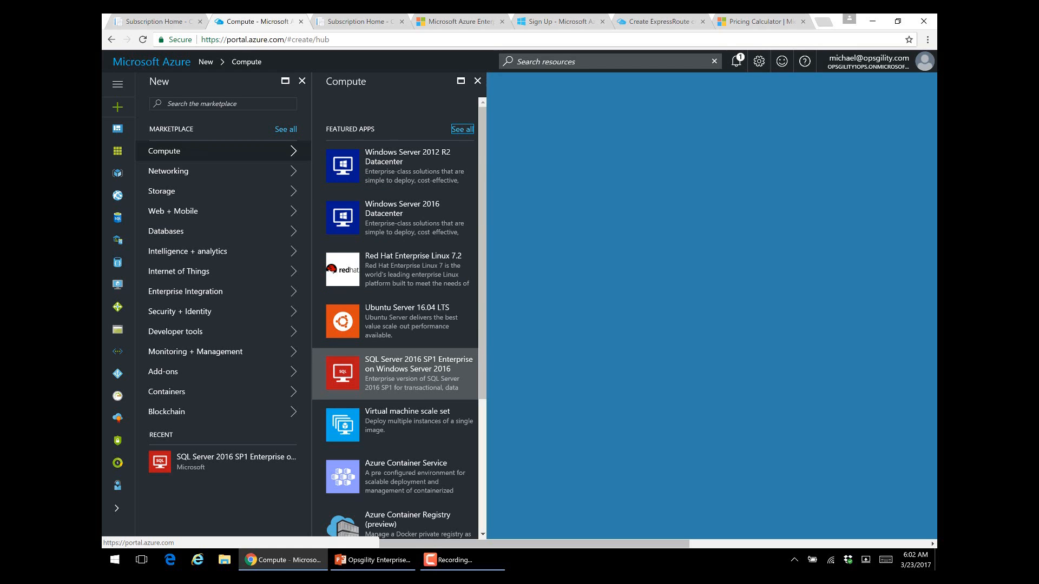
scroll(395, 379, down, 4)
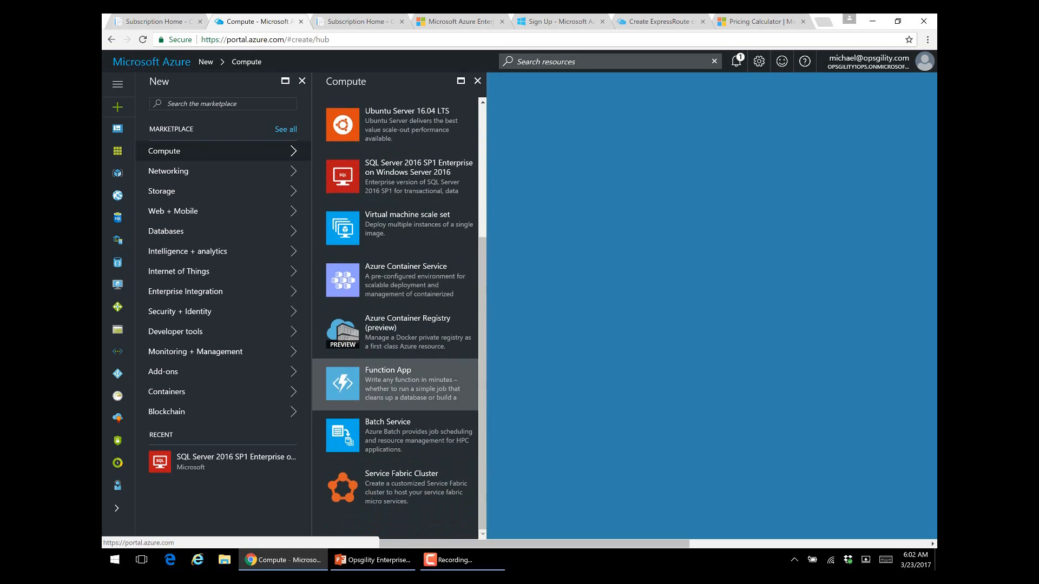
scroll(395, 381, up, 4)
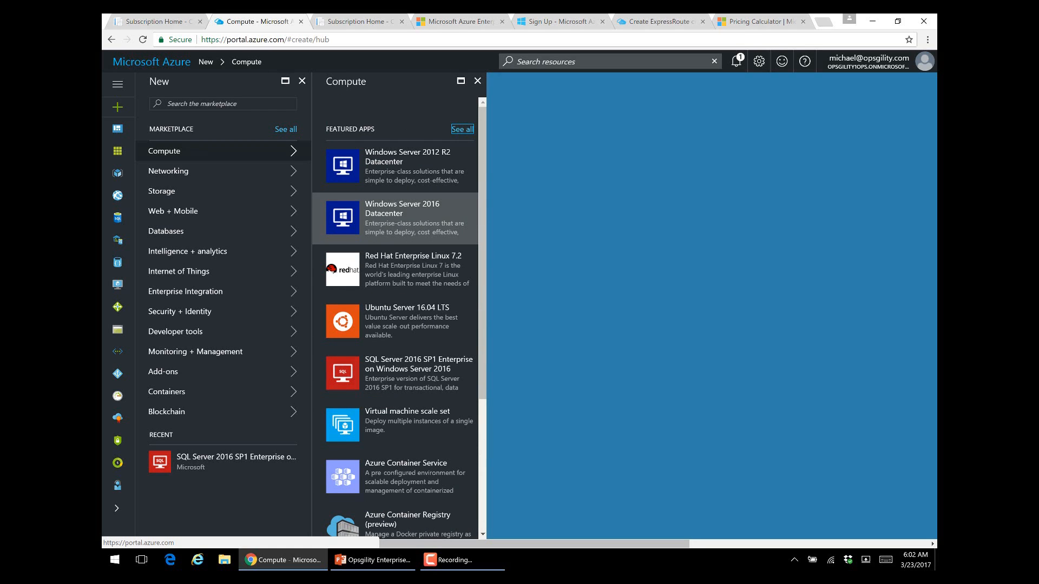
click(395, 218)
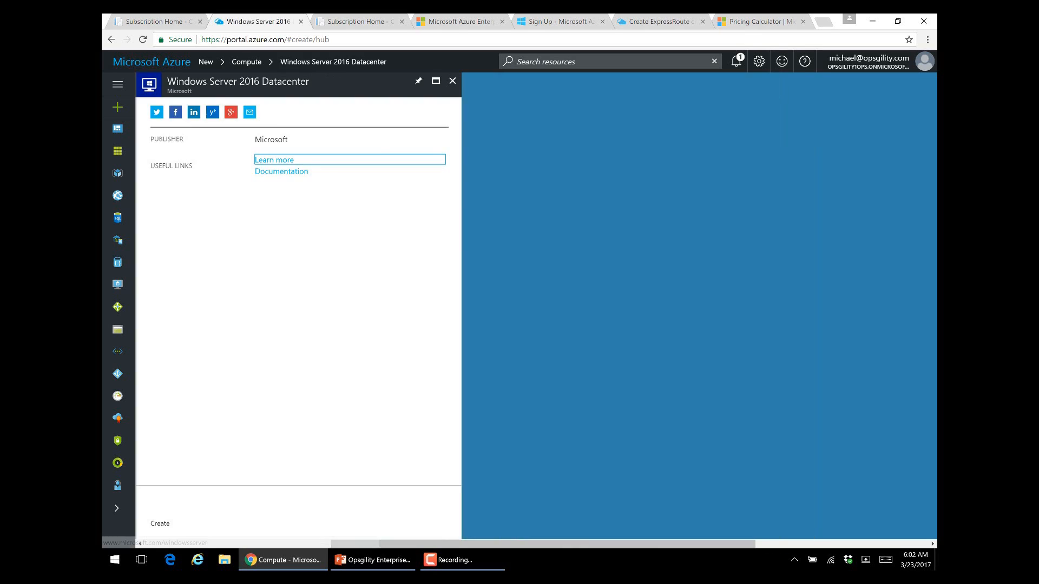
click(175, 507)
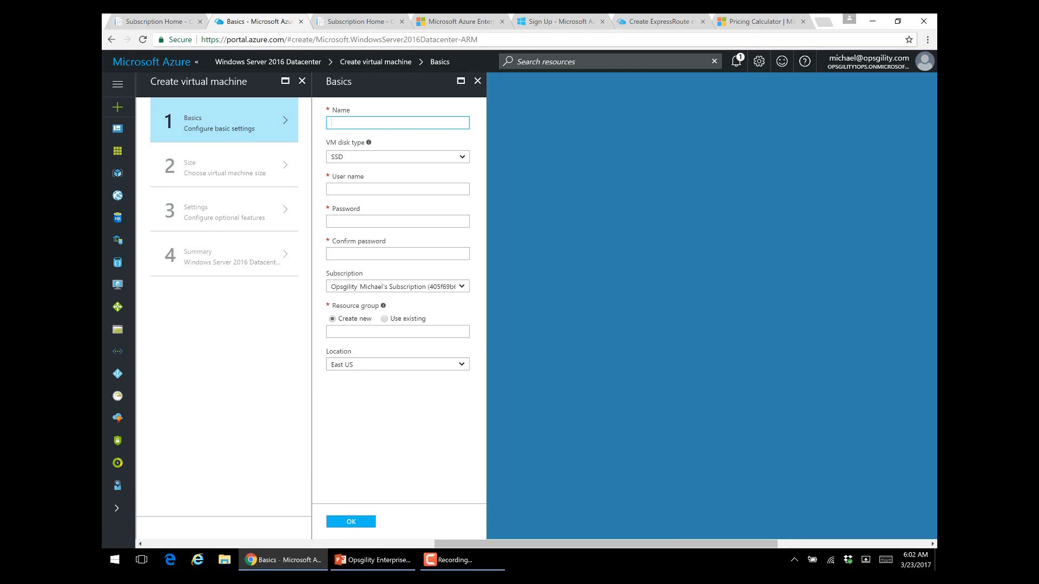
- Name the virtual machine demows2016, set the user name to demouser, and enter and confirm the administrator password
text(demows201)
key(Tab)
key(Tab)
text(demouser)
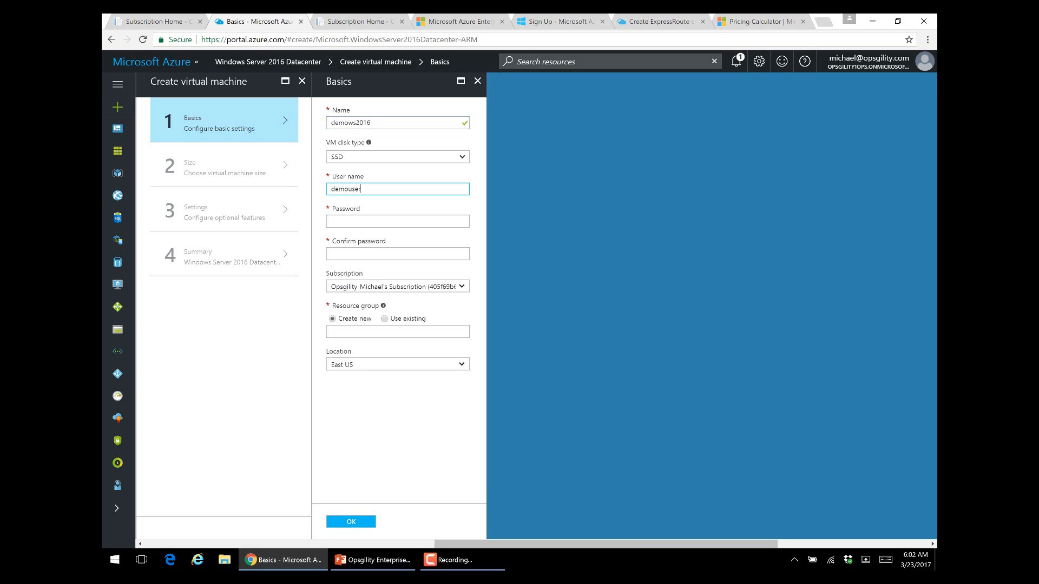
key(Tab)
text(••••••••••••)
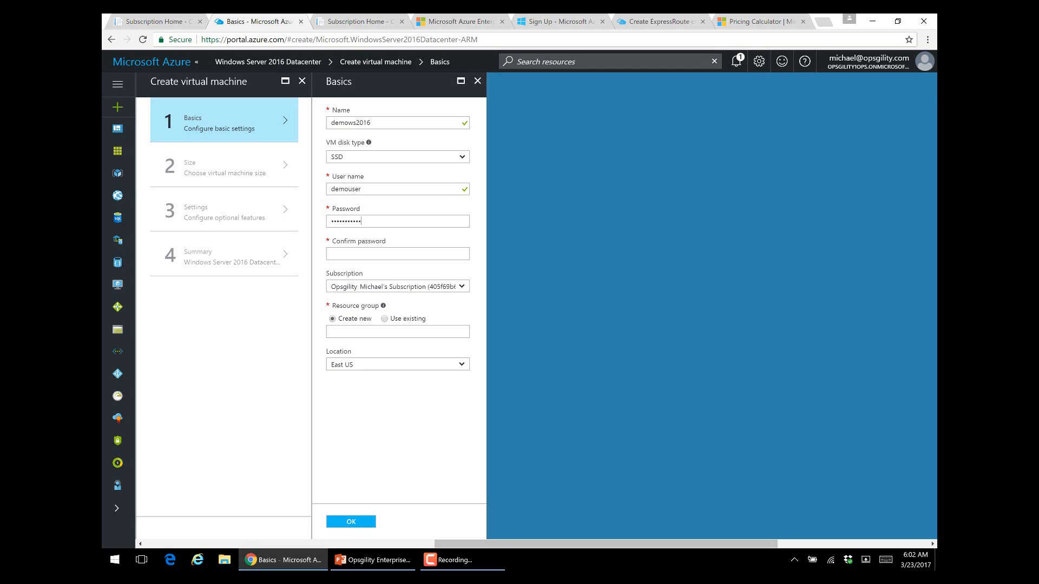
key(Tab)
text(••••••••••••)
key(Tab)
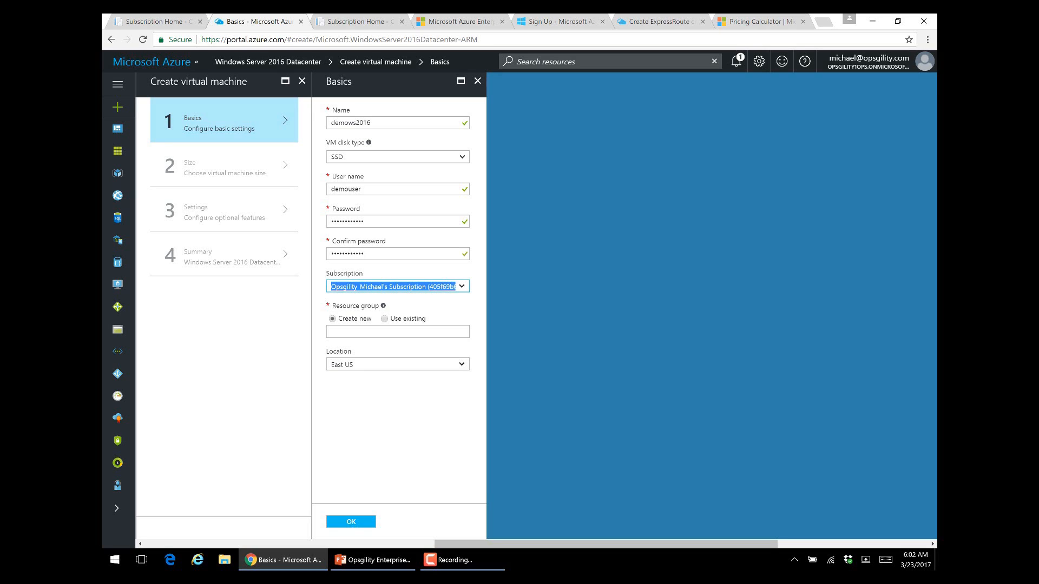
- Create a new resource group named WS2016, review the locations while keeping East US, and accept the basic settings
key(Tab)
text(WS2017)
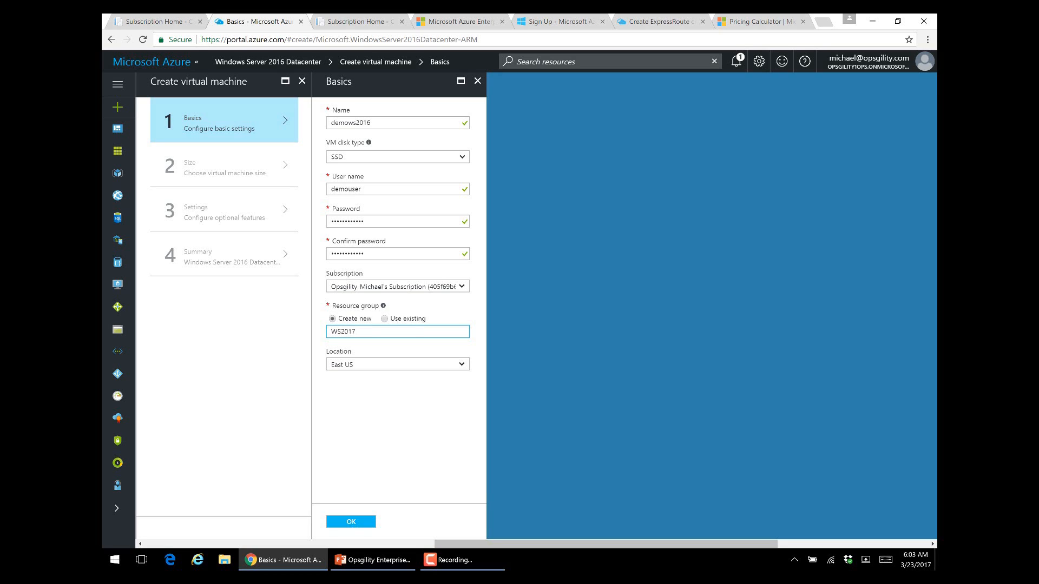
key(BackSpace)
text(6)
key(Tab)
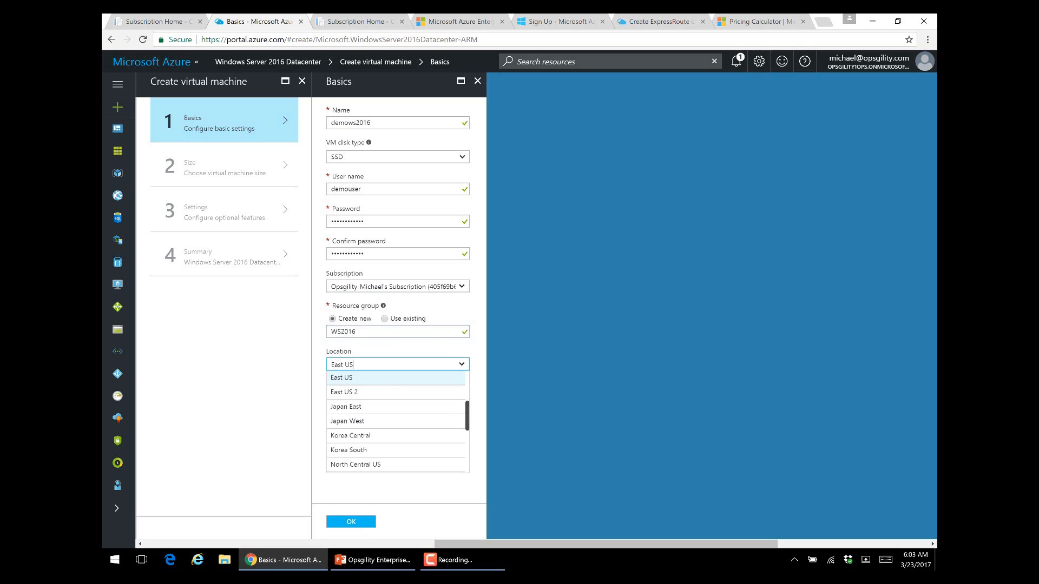
scroll(397, 422, up, 3)
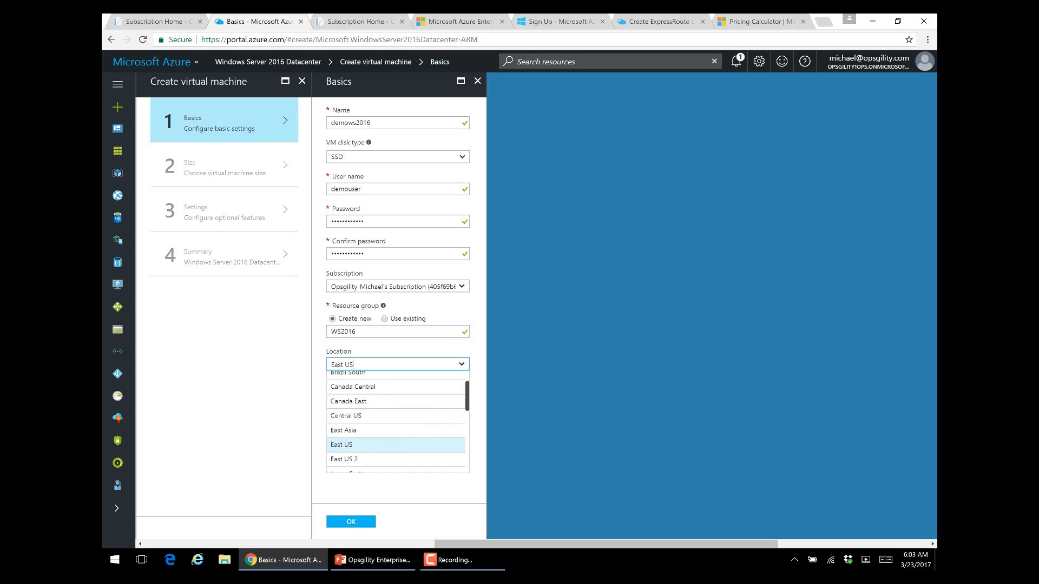
scroll(397, 422, down, 5)
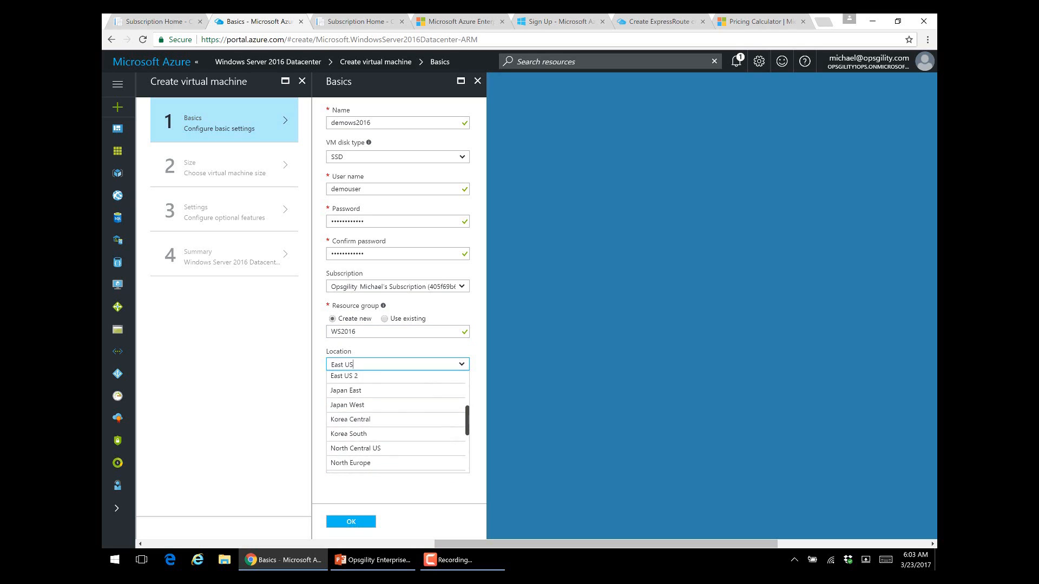
scroll(396, 422, up, 5)
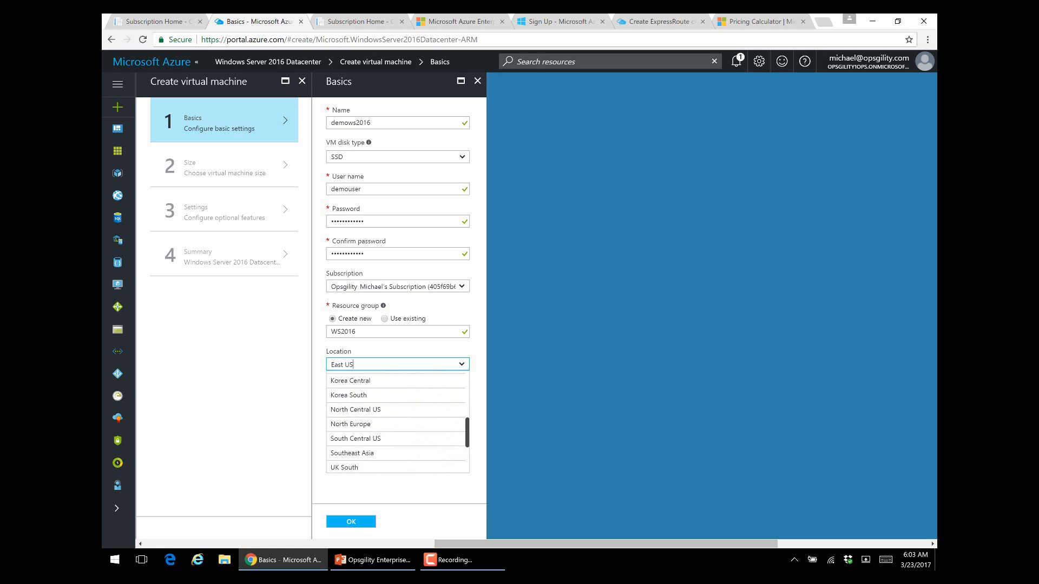
scroll(397, 422, up, 1)
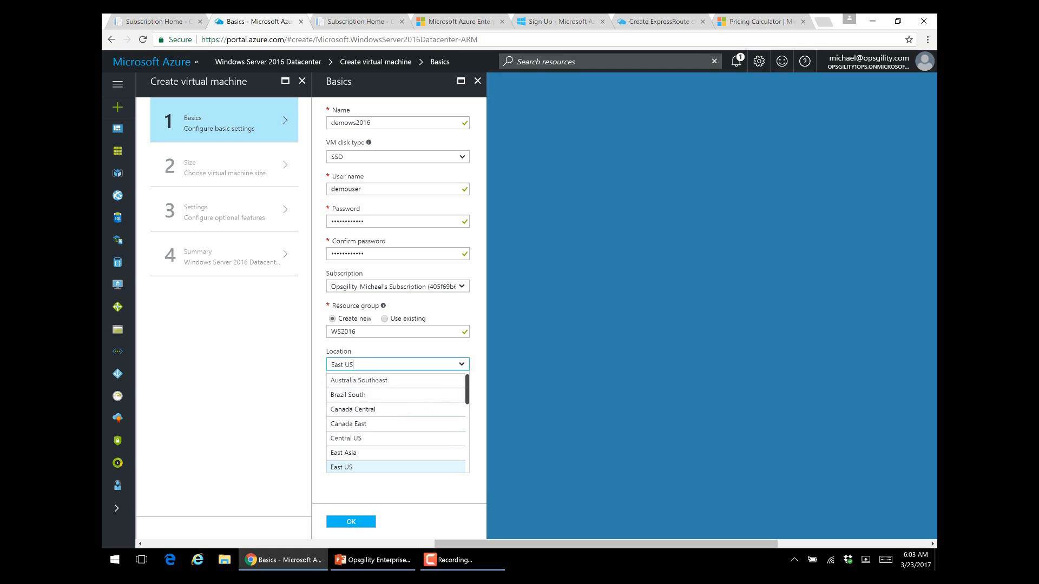
click(479, 403)
click(351, 522)
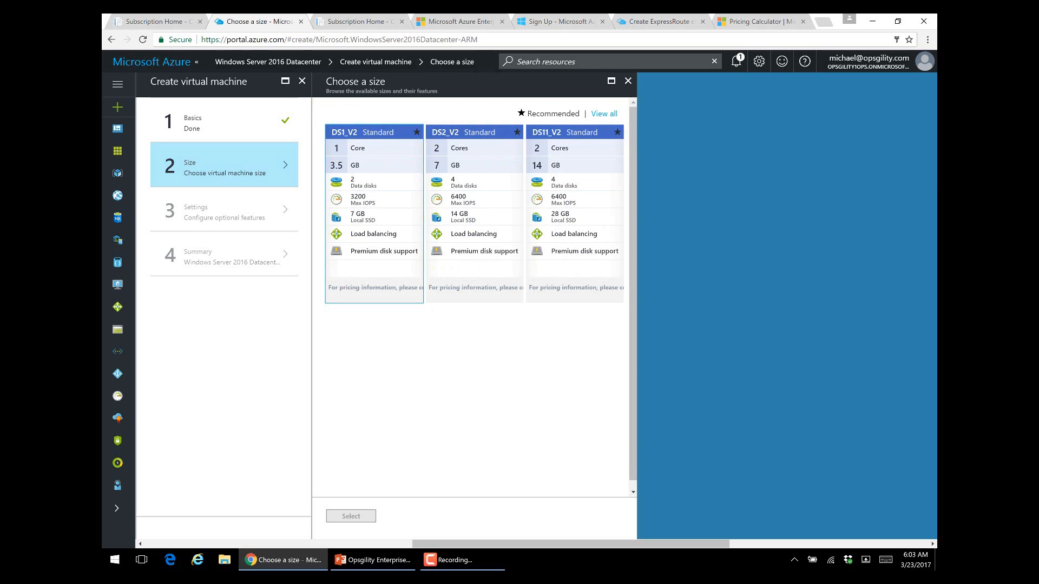
- Browse all available virtual machine sizes and choose DS2_V2 Standard
click(604, 113)
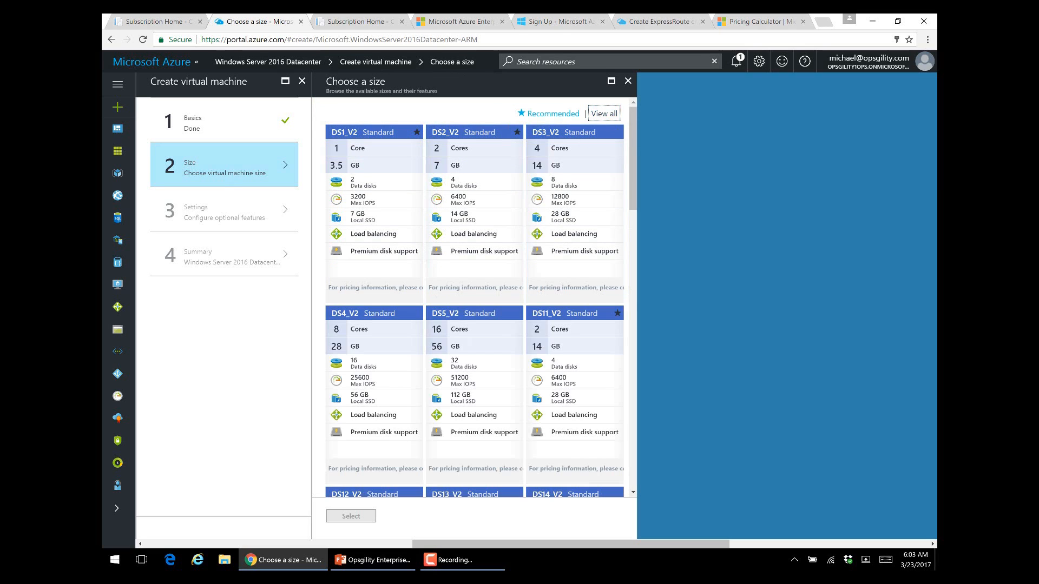
scroll(574, 281, down, 5)
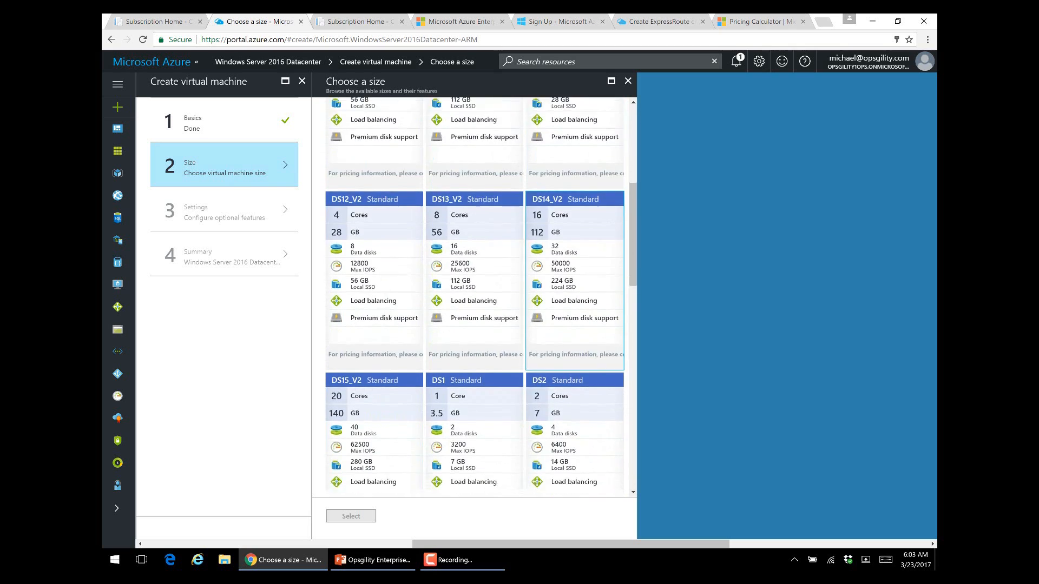
scroll(575, 281, down, 8)
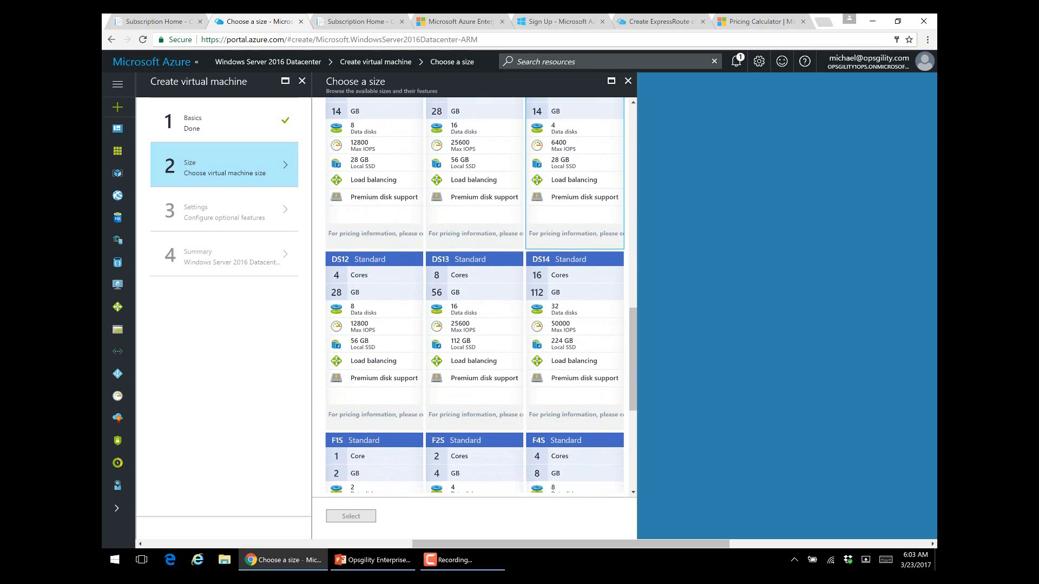
scroll(575, 281, down, 2)
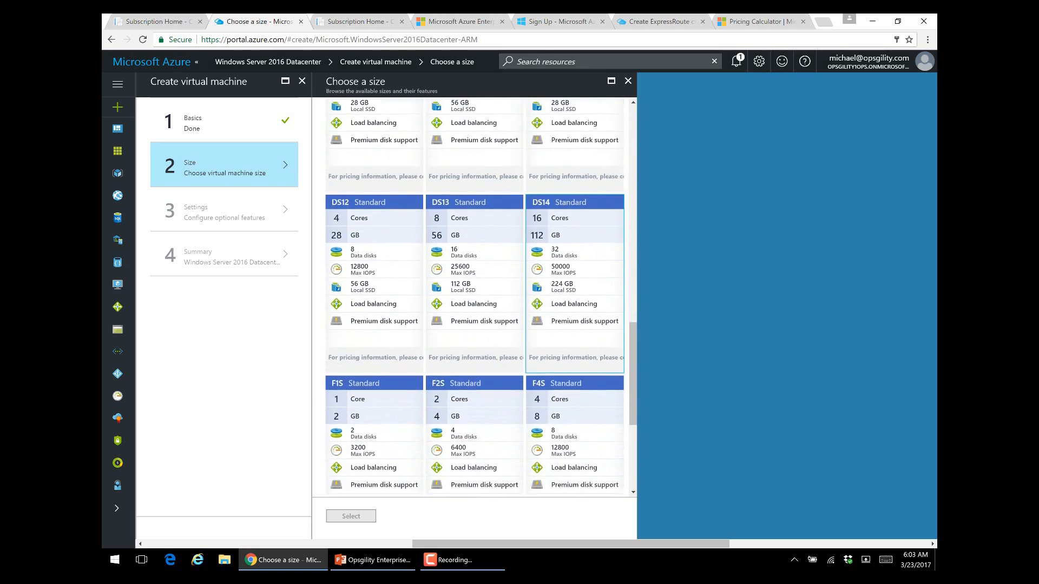
scroll(575, 281, up, 13)
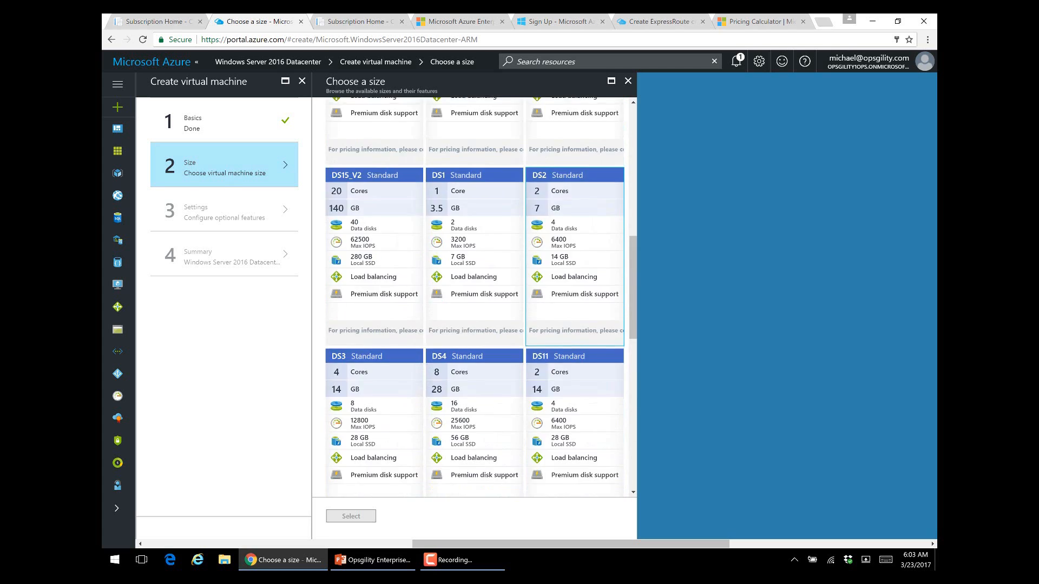
scroll(574, 281, up, 2)
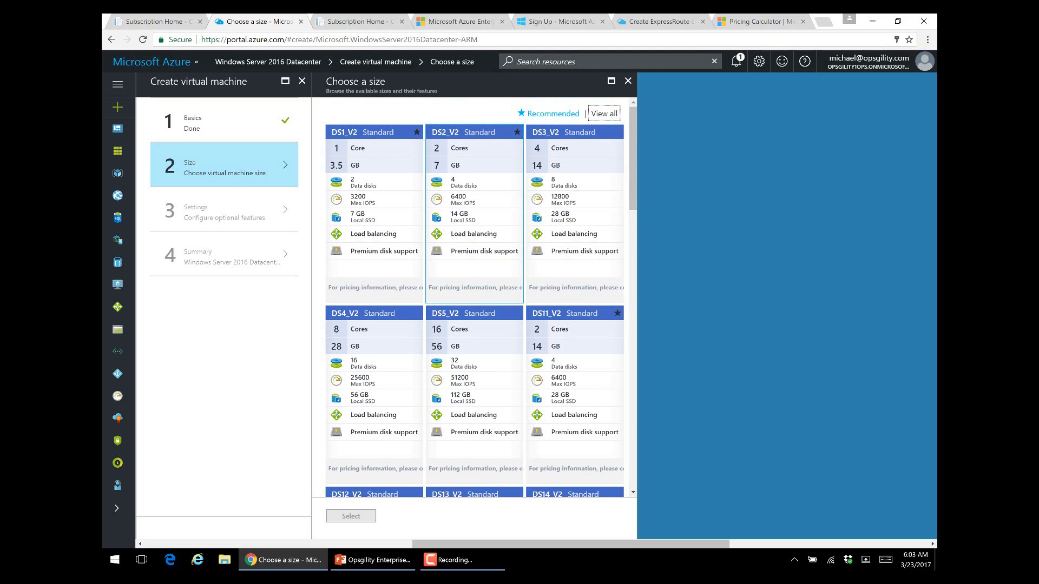
click(474, 227)
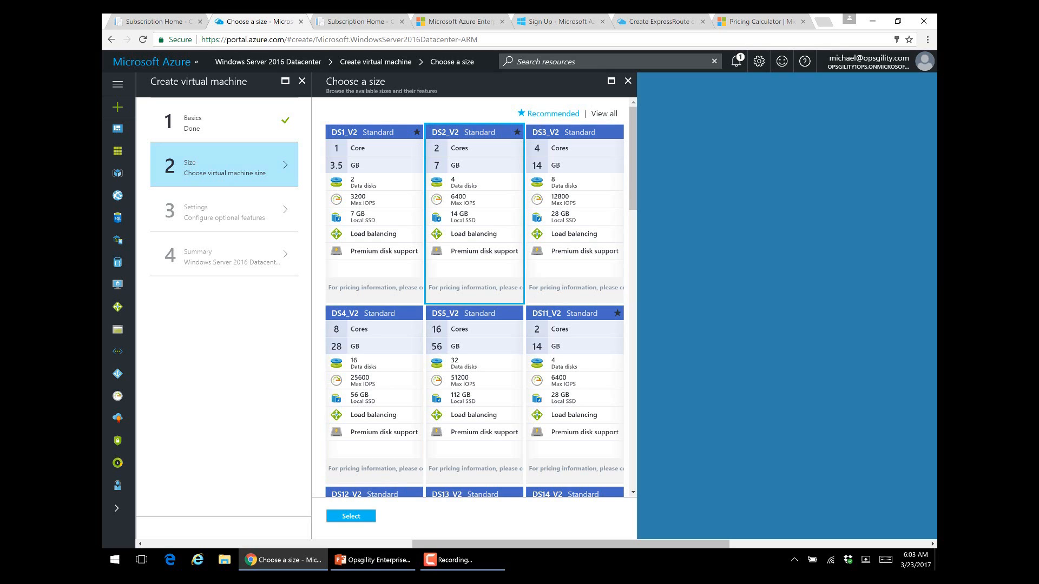
click(350, 516)
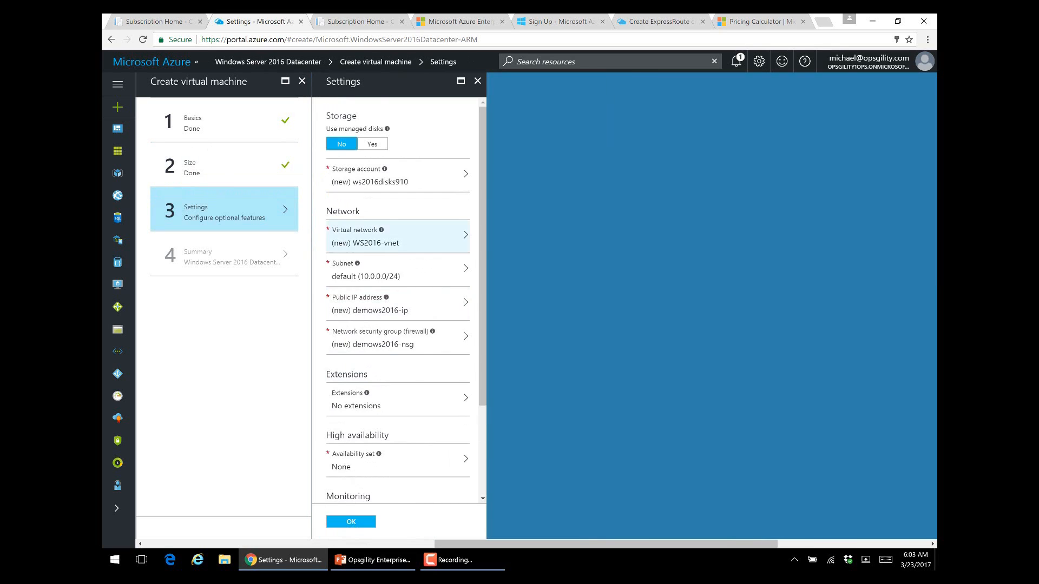
- Accept the default optional virtual machine settings to validate the summary, and leave for the dashboard, discarding the unfinished virtual machine
scroll(398, 303, down, 1)
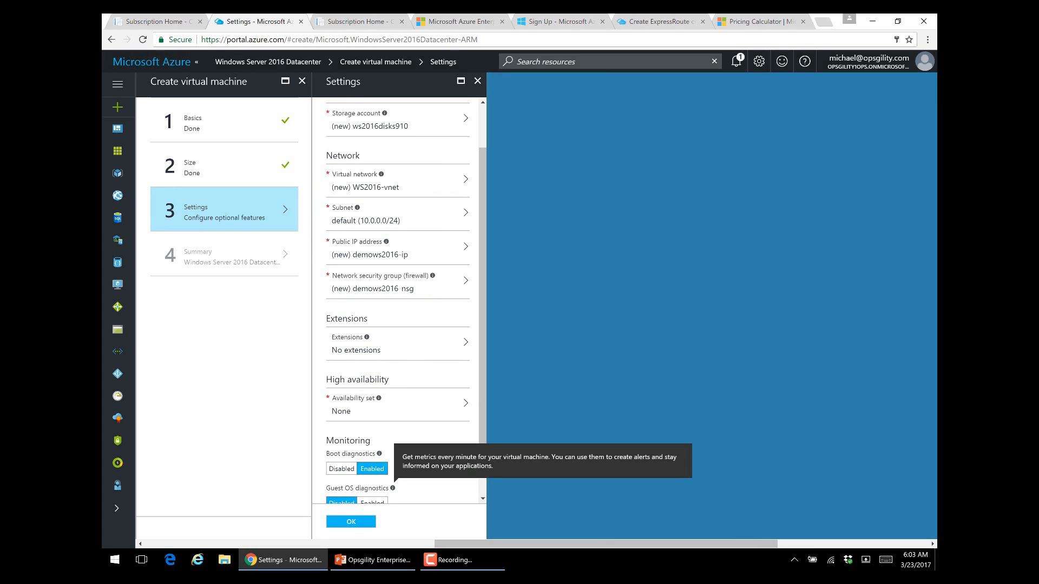
click(351, 521)
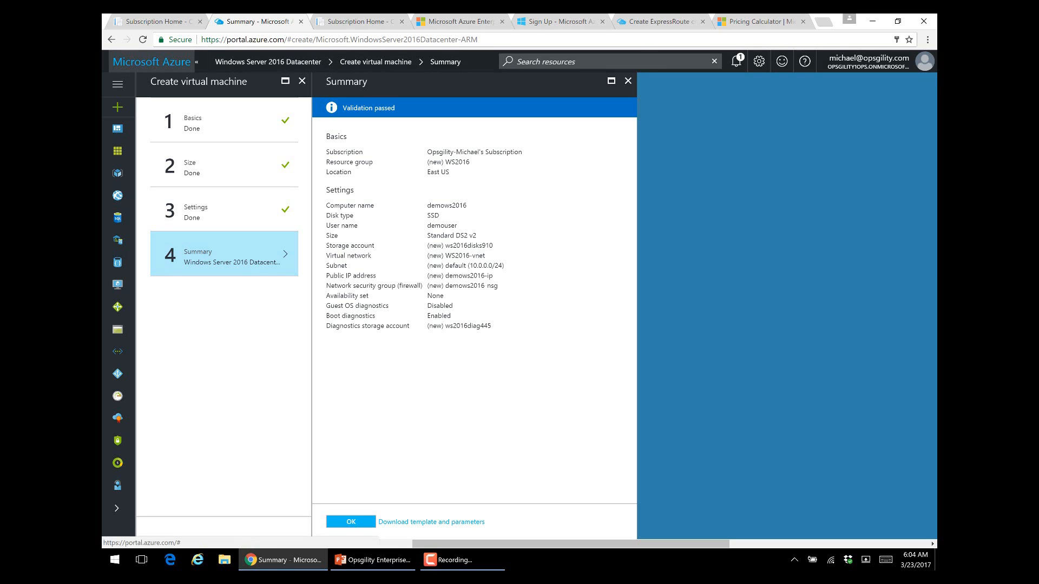
click(152, 61)
key(Return)
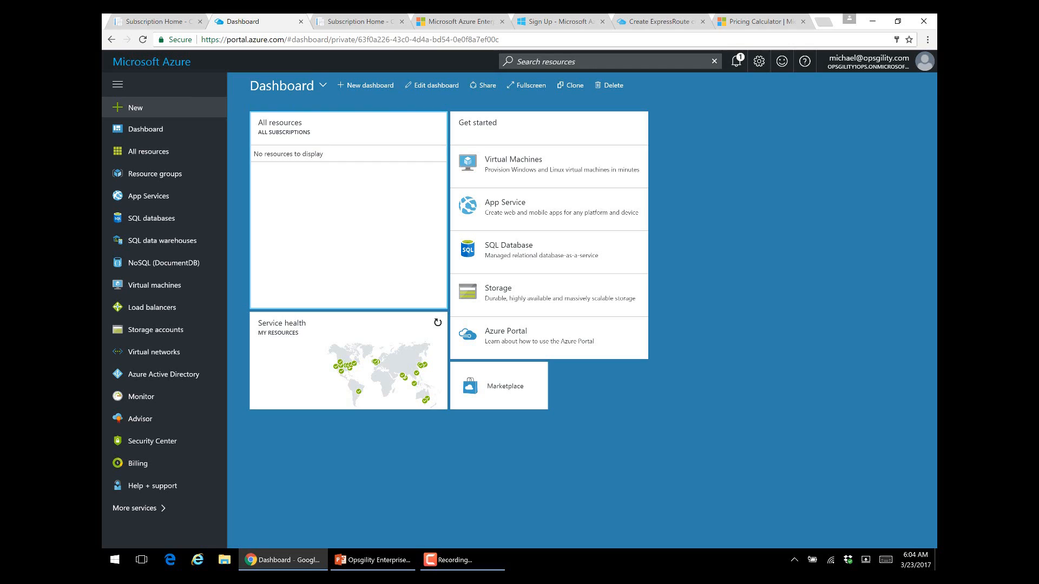
- Search the marketplace of new resources for the SharePoint 2013 HA Farm template and open its details
click(133, 108)
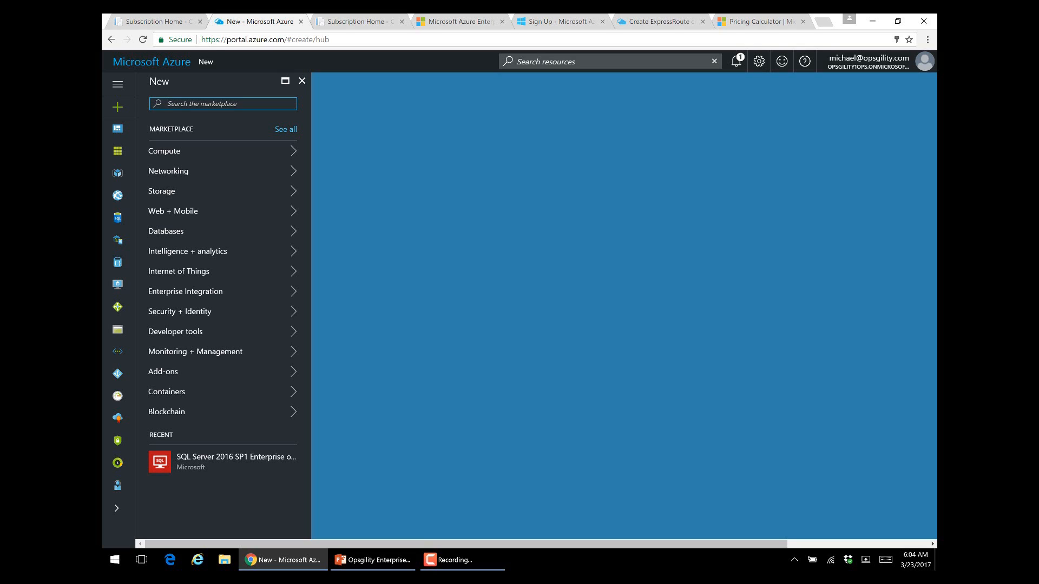
text(sharepoi)
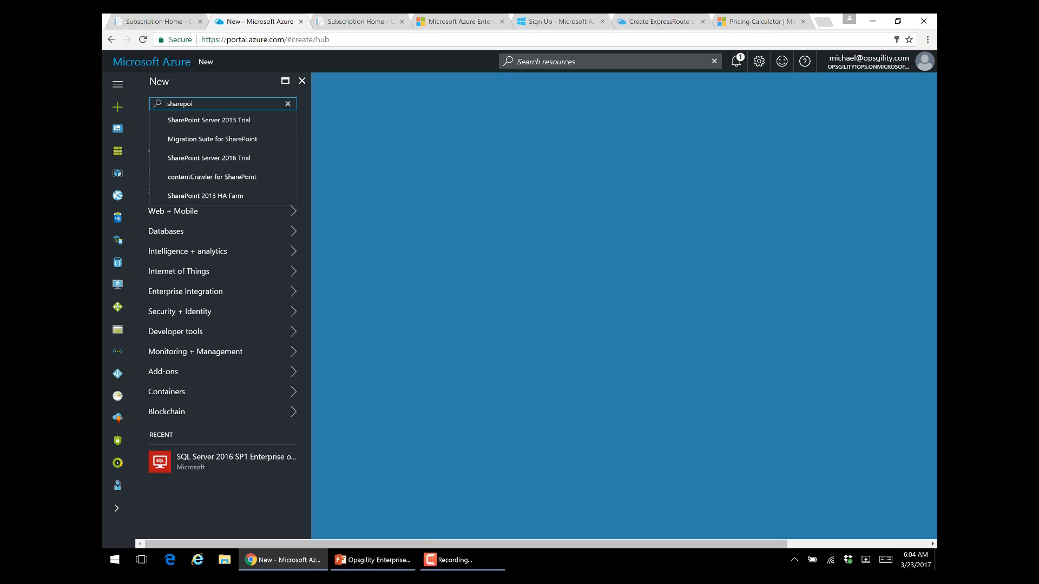
key(Down)
key(Down)
key(Down)
key(Down)
key(Down)
key(Return)
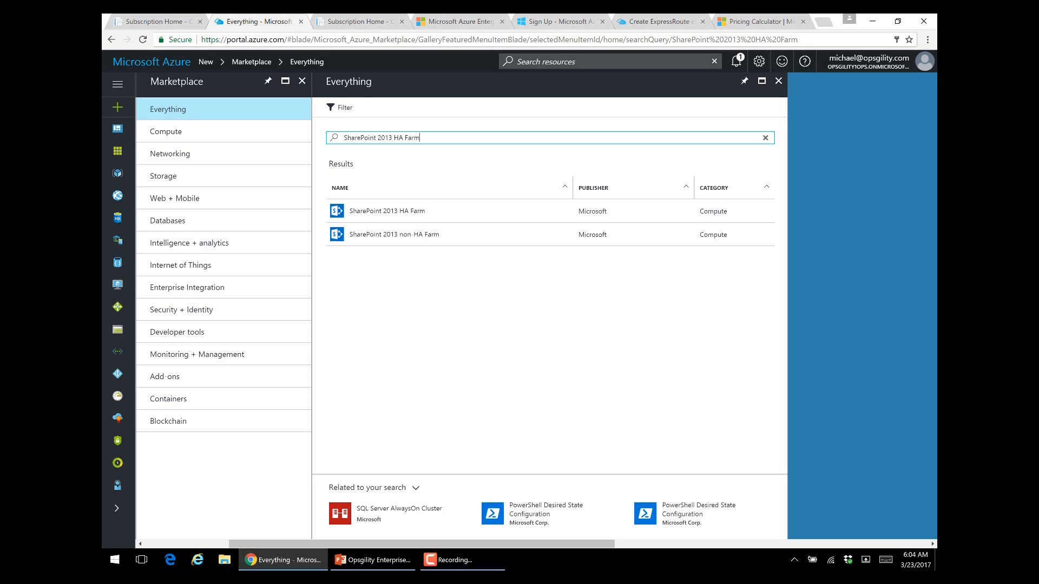
click(387, 211)
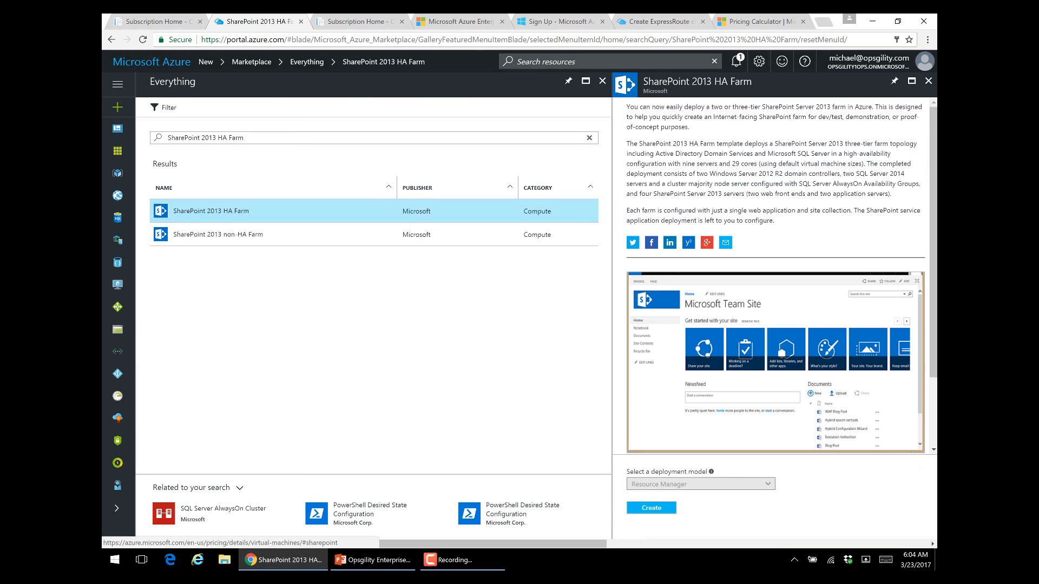